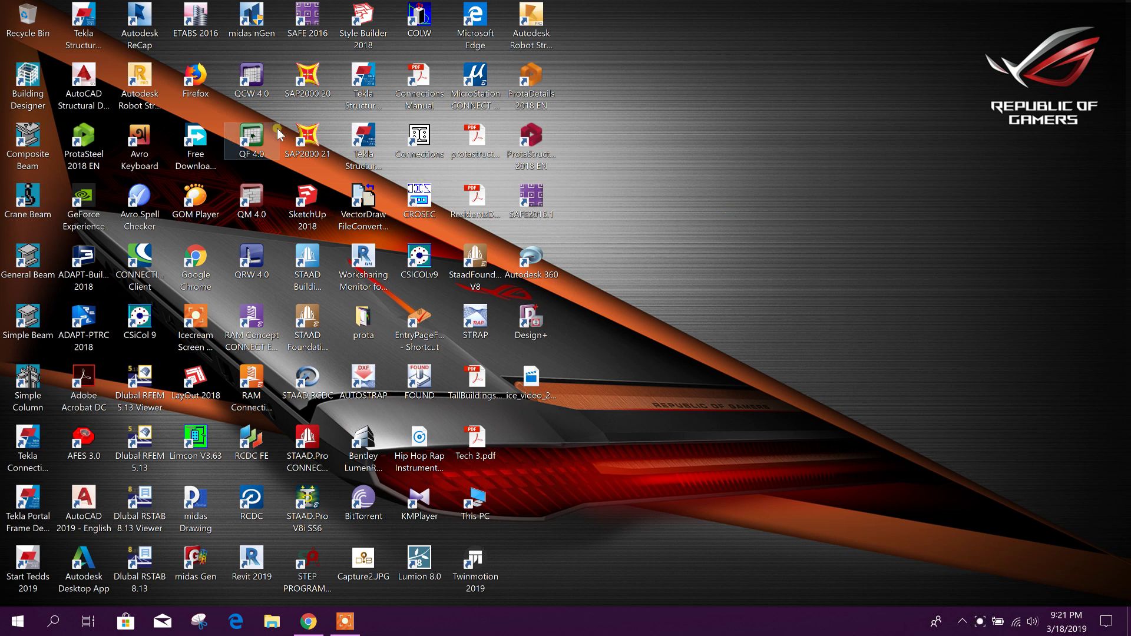
Show the context menu of the Tekla Structural Designer desktop shortcut
left_click(99, 39)
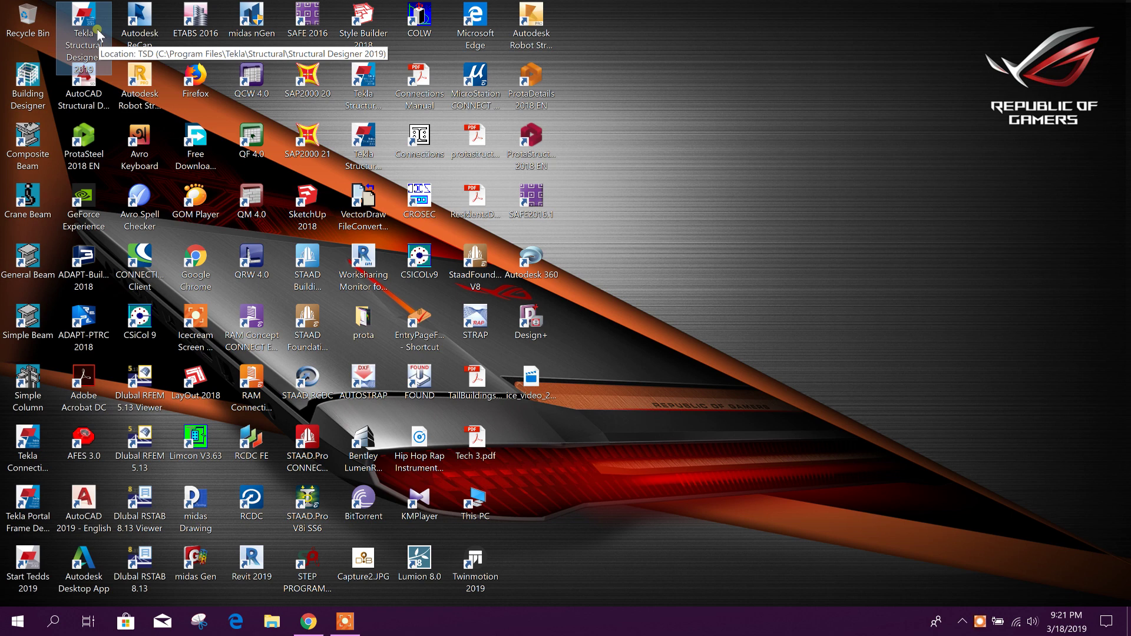
right_click(95, 14)
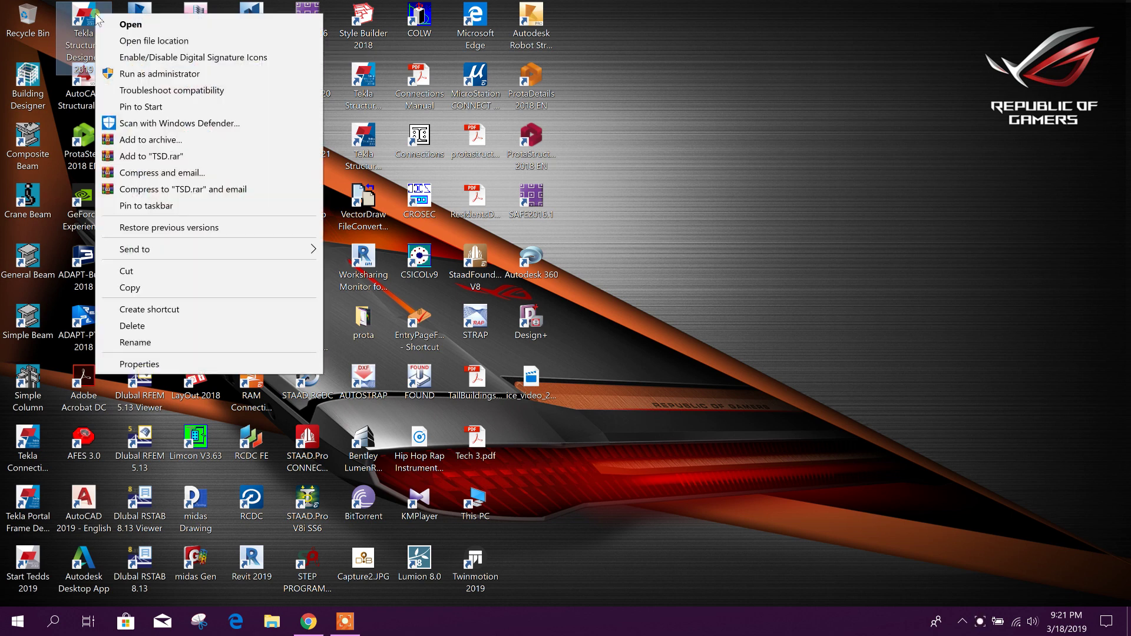
Launch Tekla Structural Designer as administrator and open the TSDPORTAL FRAME.tsmd project
left_click(143, 74)
left_click(560, 385)
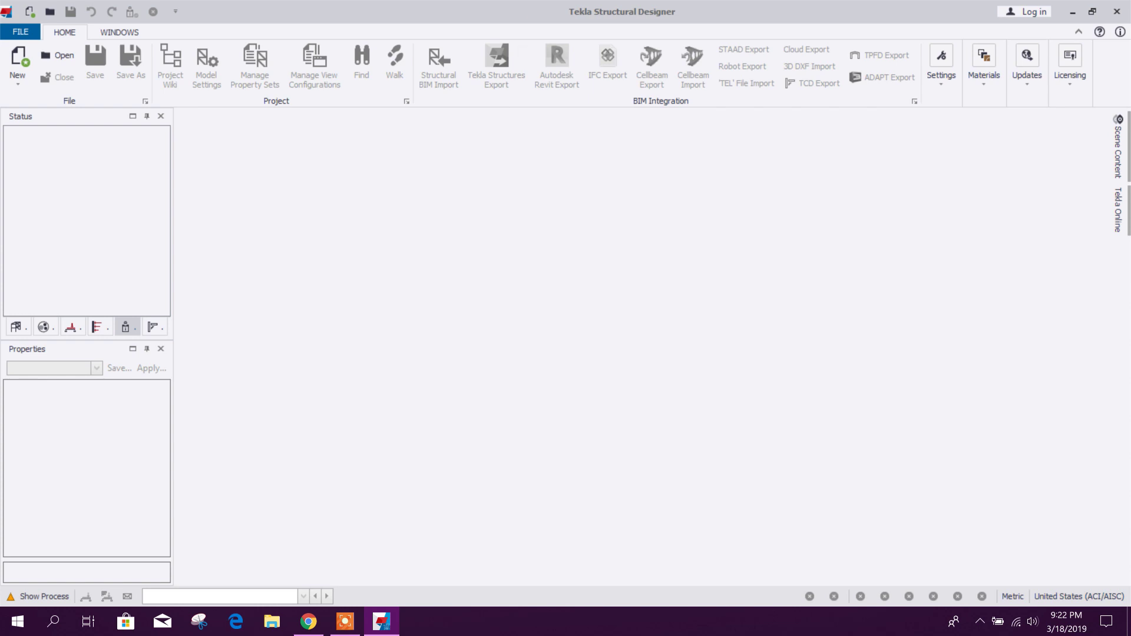
left_click(50, 12)
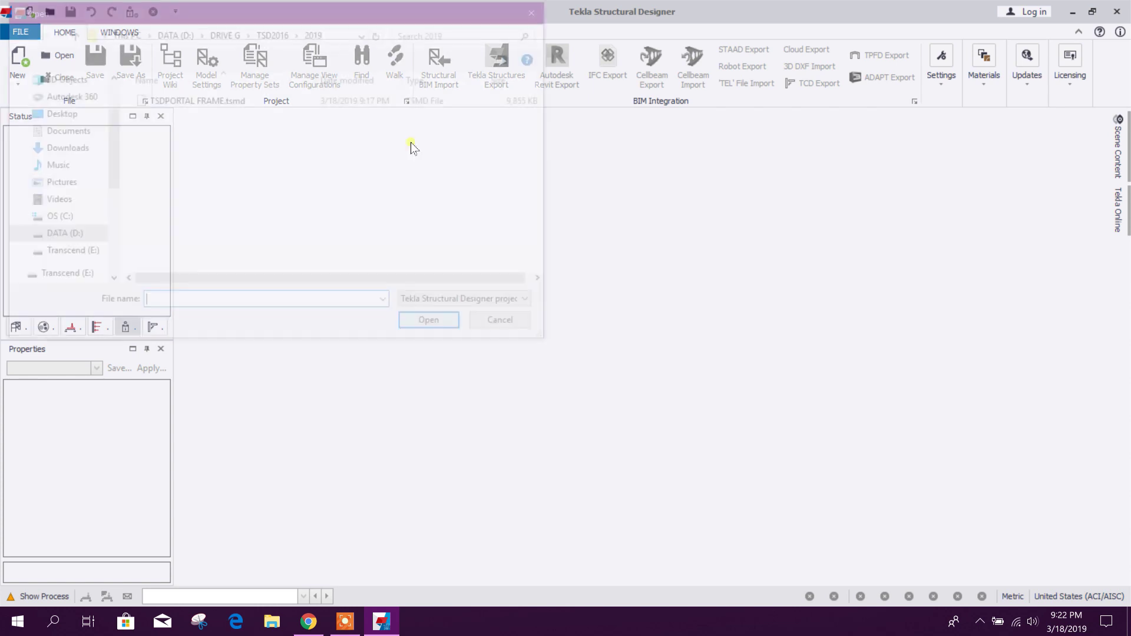
left_click(224, 103)
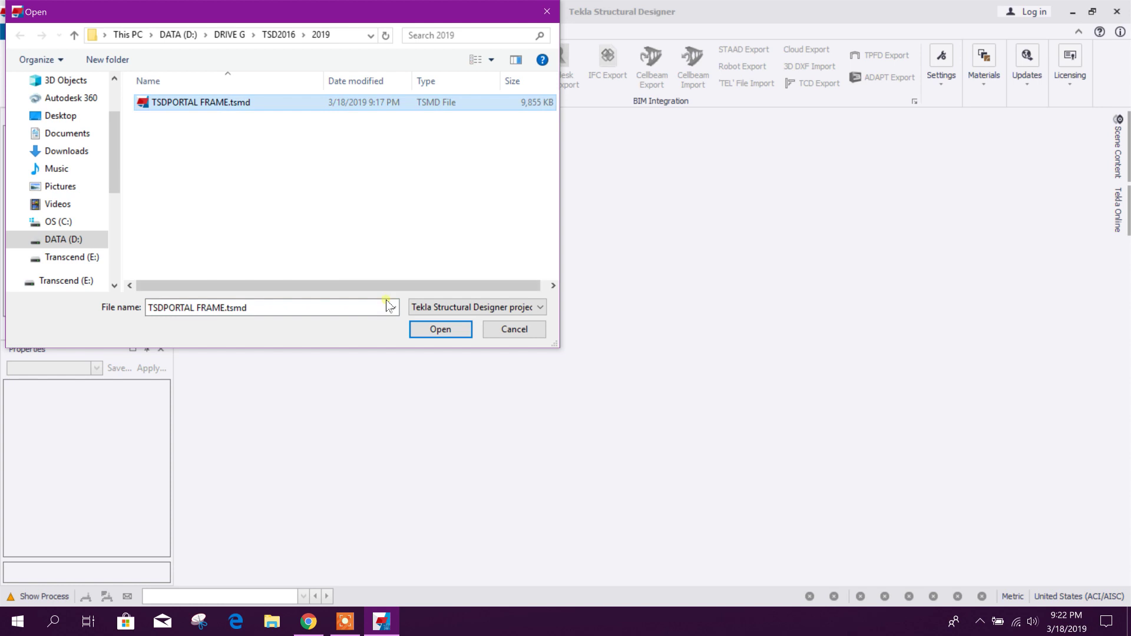
left_click(440, 329)
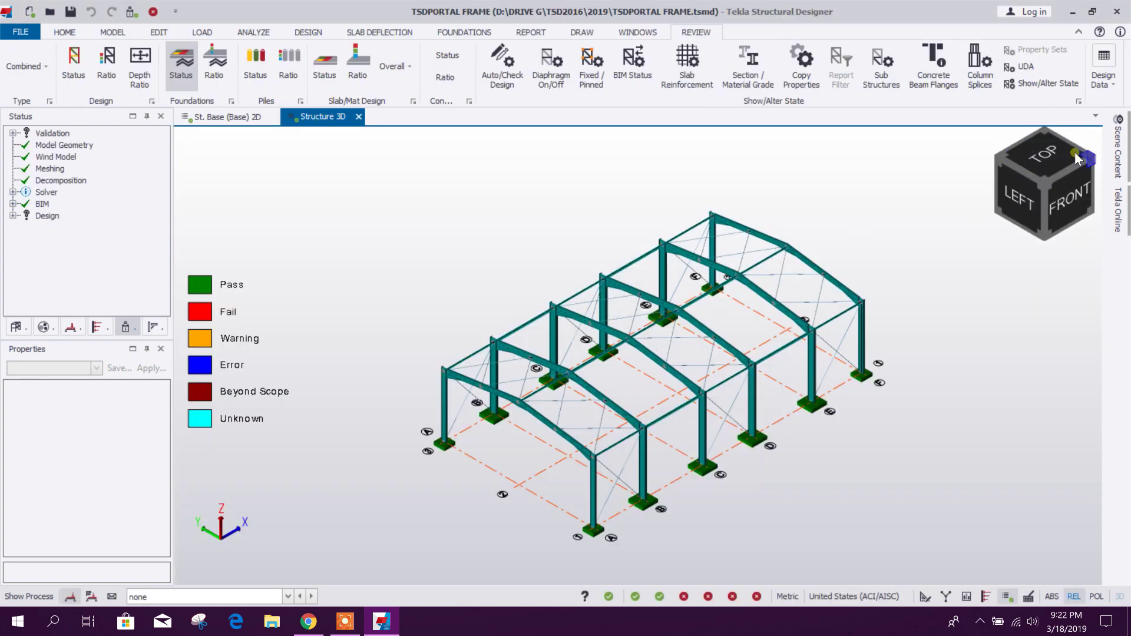
Open Scene Content and scroll to the Wind Panels and Roof Panels display options
left_click(1118, 156)
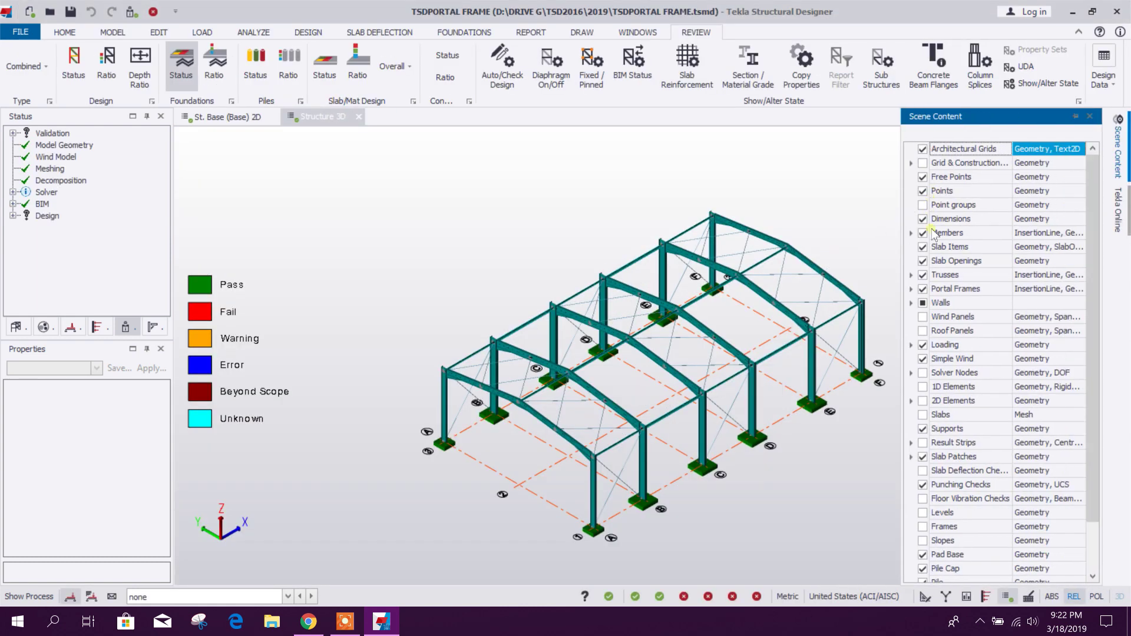
scroll(963, 473, "down", 2)
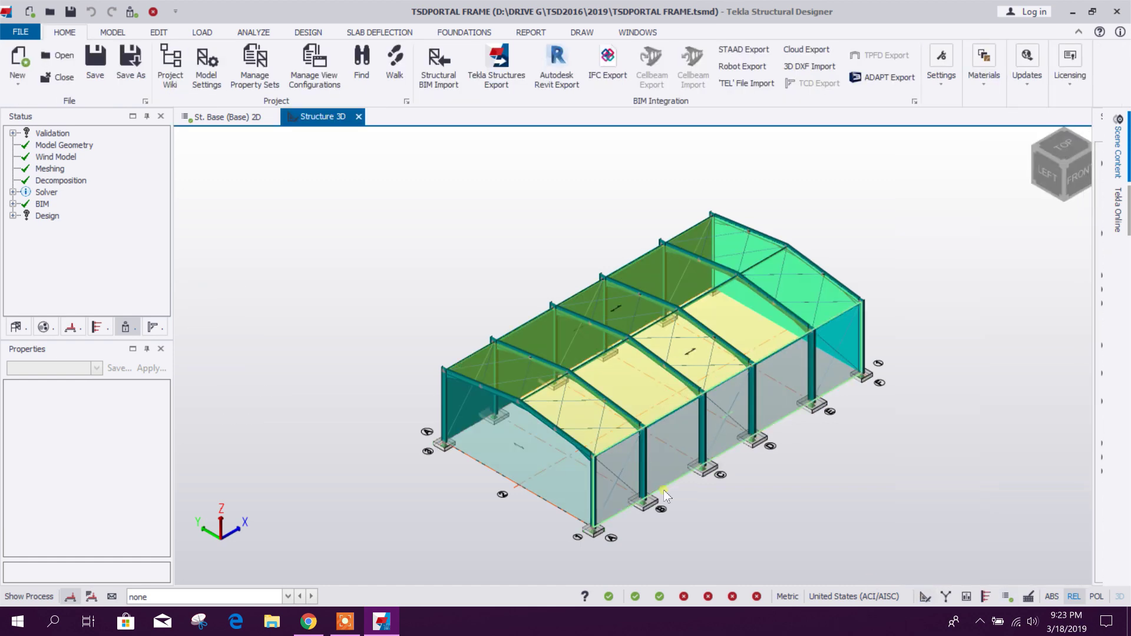
Toggle Wind Panels display off and on in Scene Content, leaving the panels shown
mouse_move(857, 382)
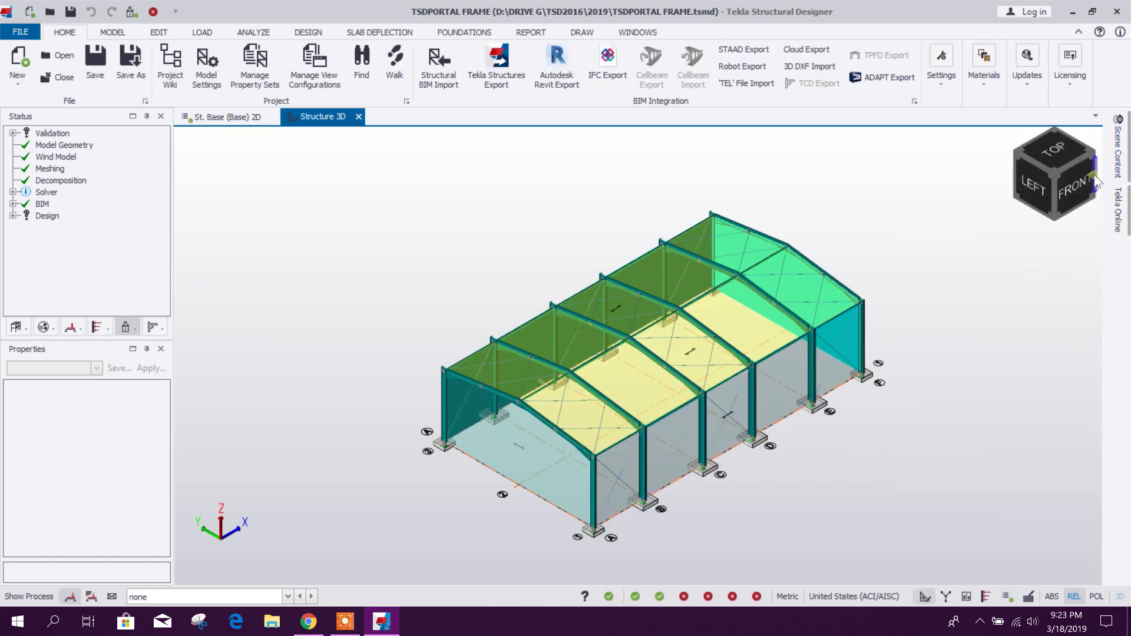
left_click(1116, 155)
scroll(943, 283, "down", 2)
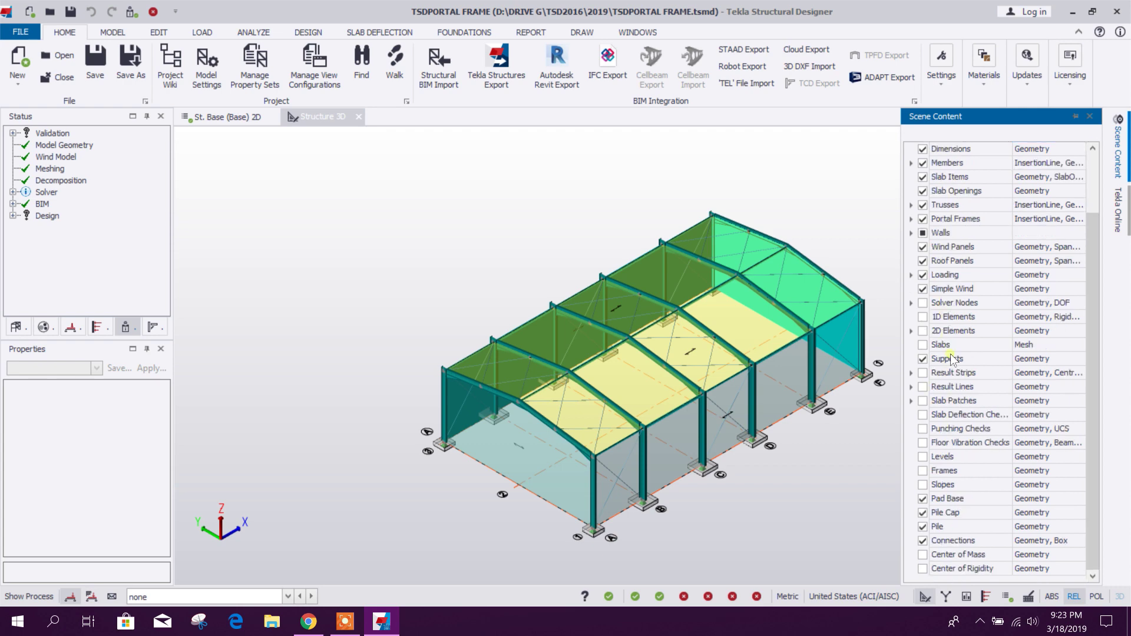
scroll(946, 436, "up", 1)
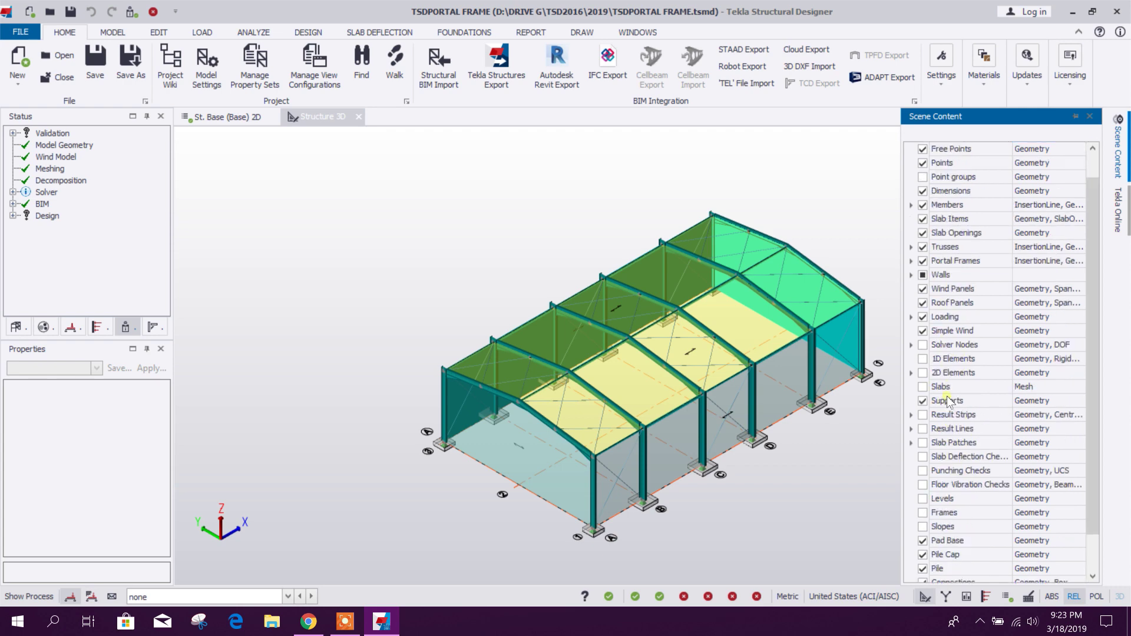
left_click(923, 289)
left_click(923, 289)
left_click(923, 288)
left_click(922, 289)
left_click(482, 179)
Preview Wind +Y' and Wind +X' load cases, then settle on displaying 2 Dead
left_click(288, 597)
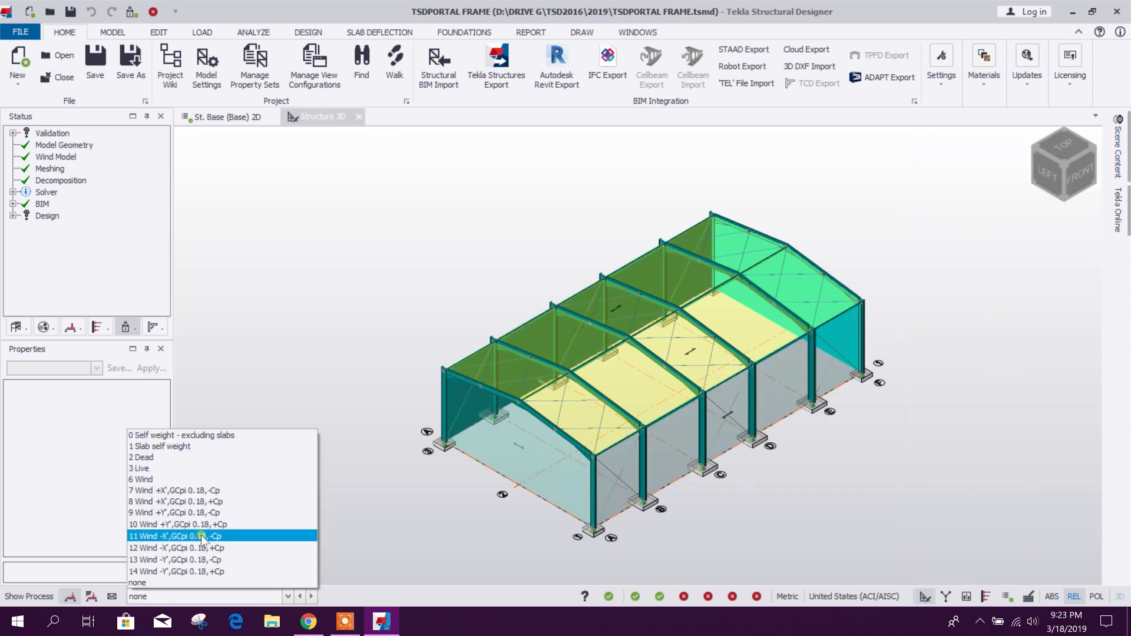
left_click(176, 532)
left_click(272, 598)
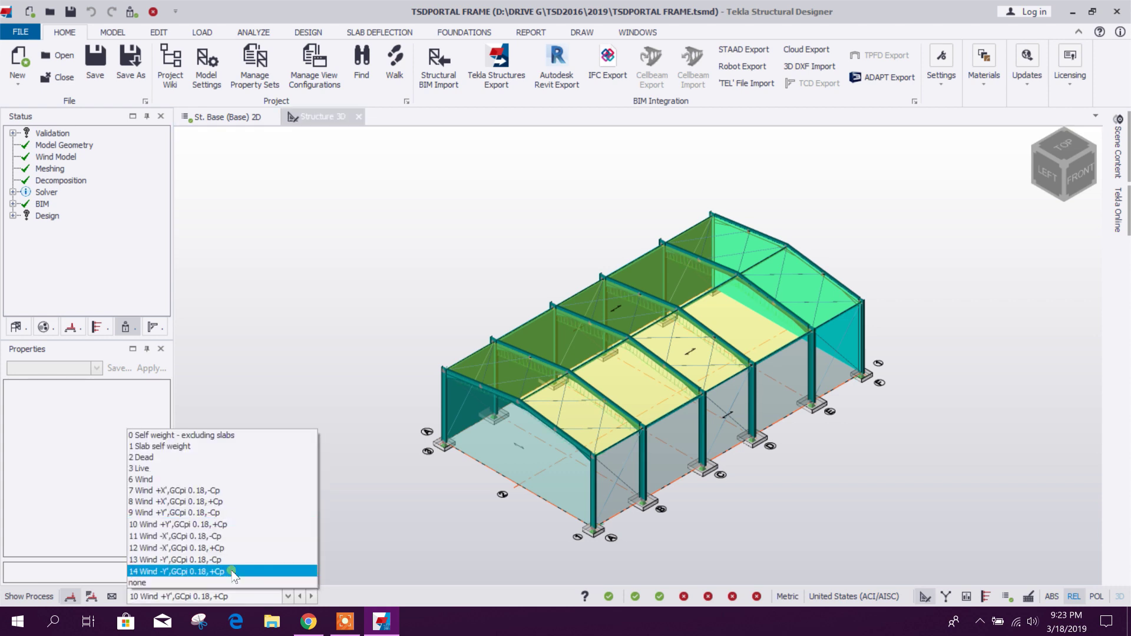
left_click(177, 491)
left_click(264, 597)
left_click(180, 459)
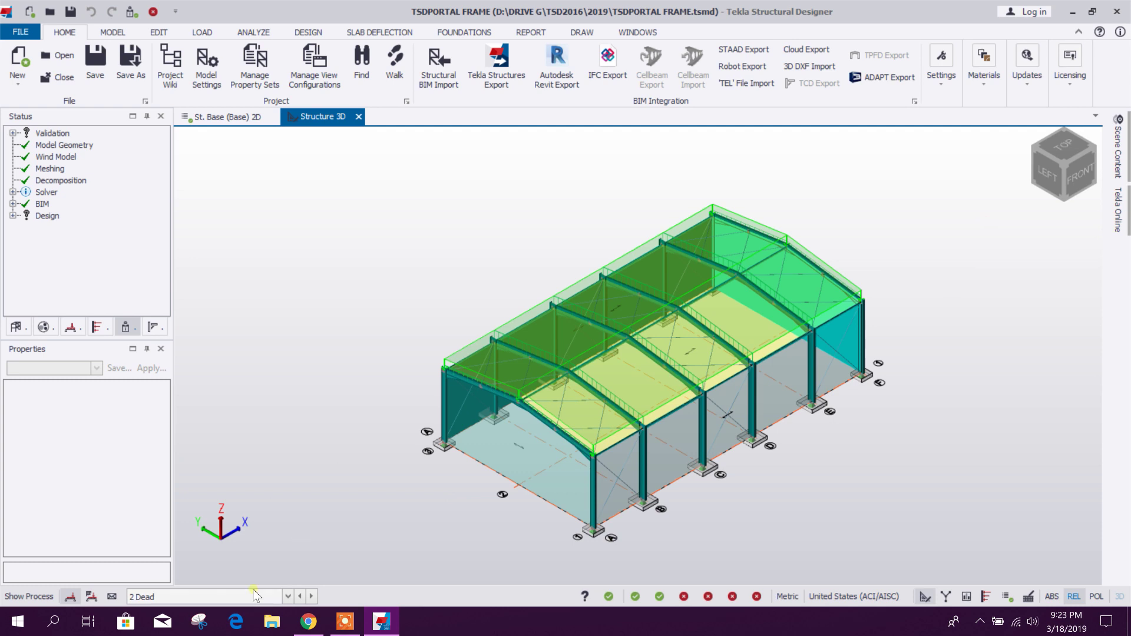
left_click(287, 597)
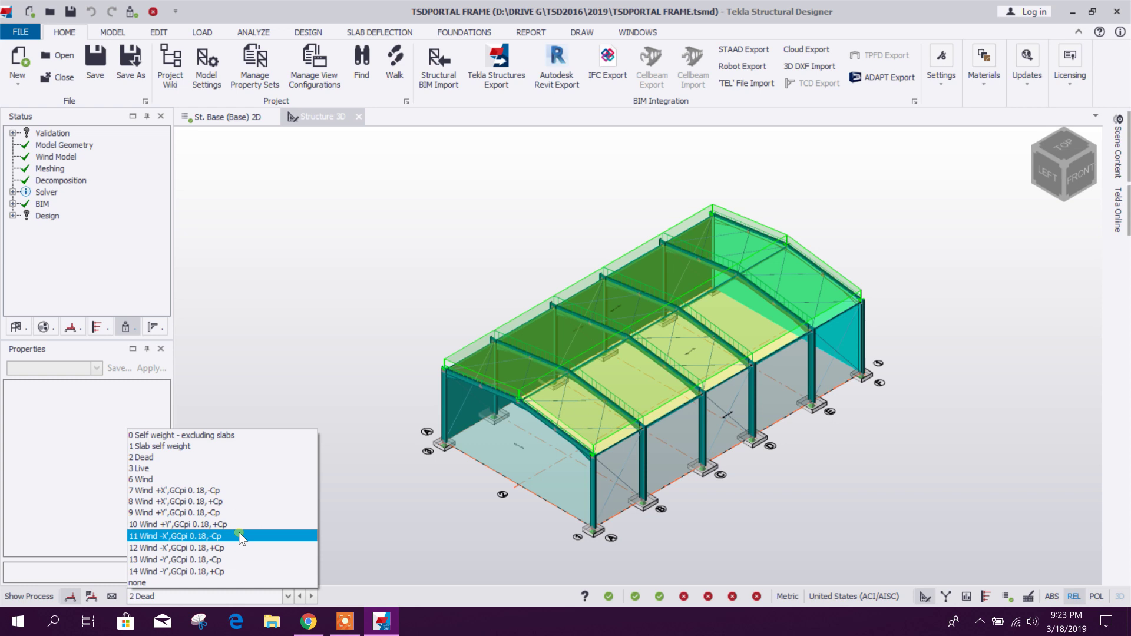
left_click(311, 299)
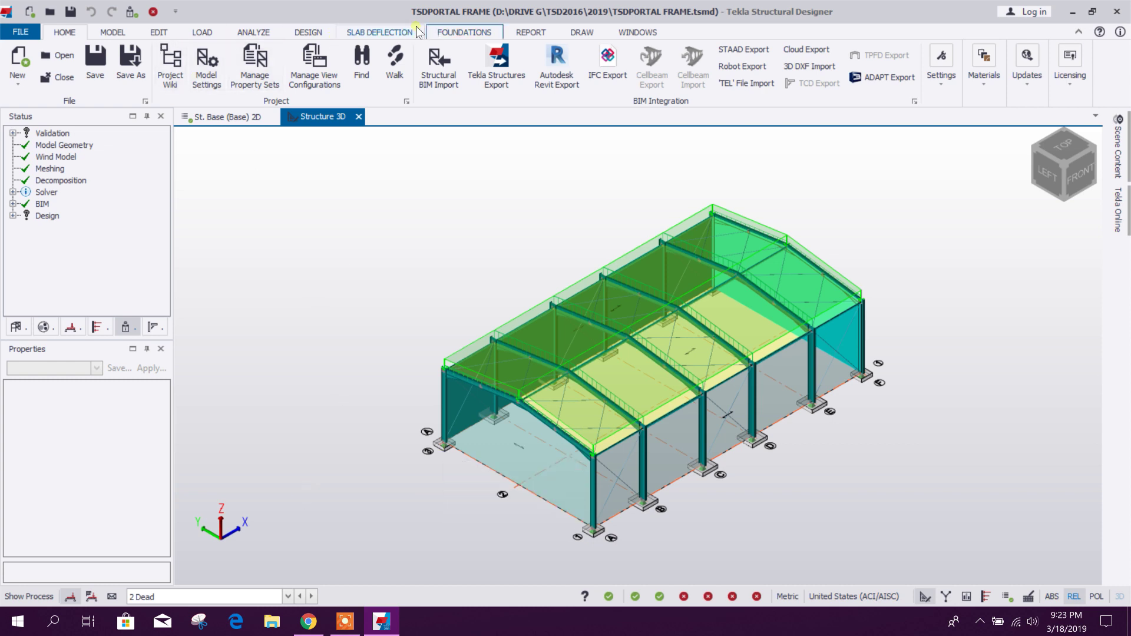
Show Results View REVIEW with members coloured by Design Status and no load case displayed
left_click(322, 33)
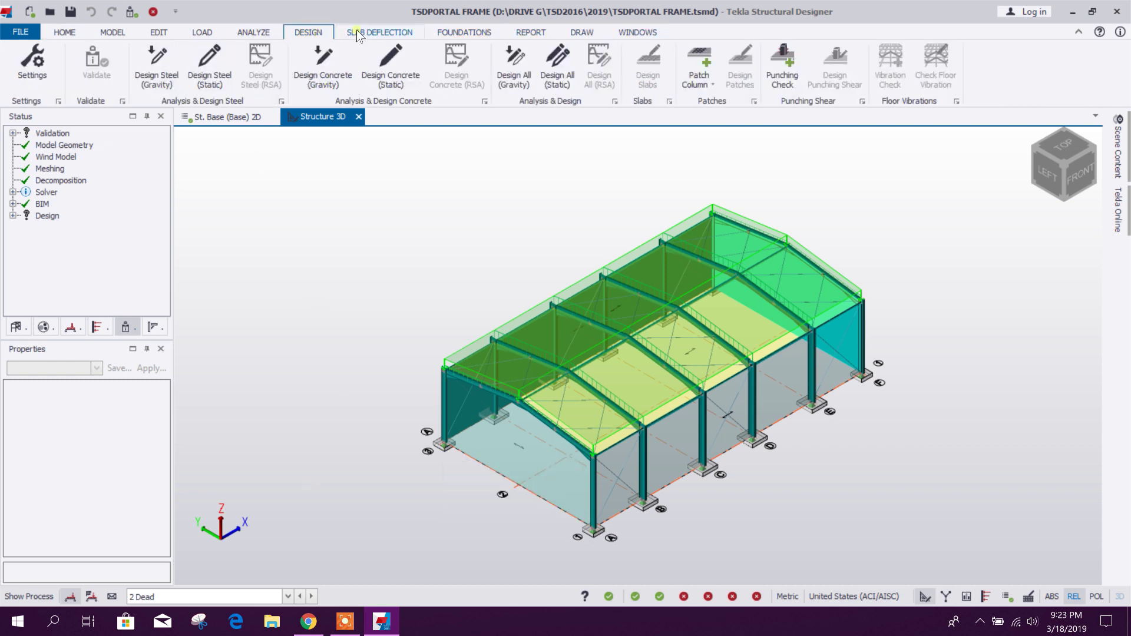
left_click(967, 597)
left_click(1007, 597)
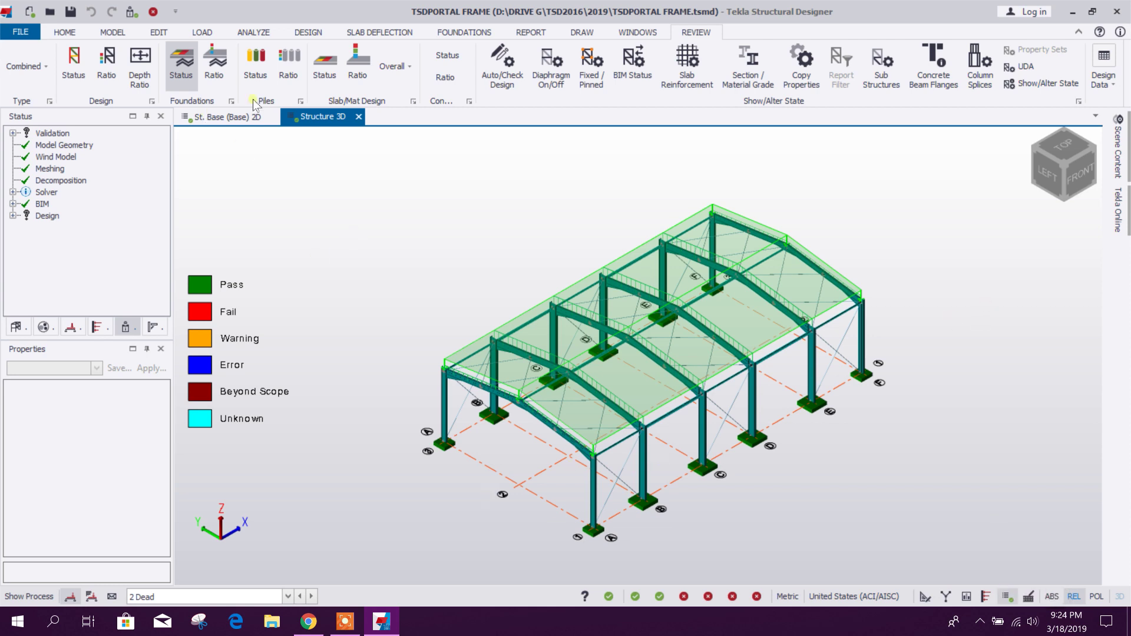
left_click(78, 60)
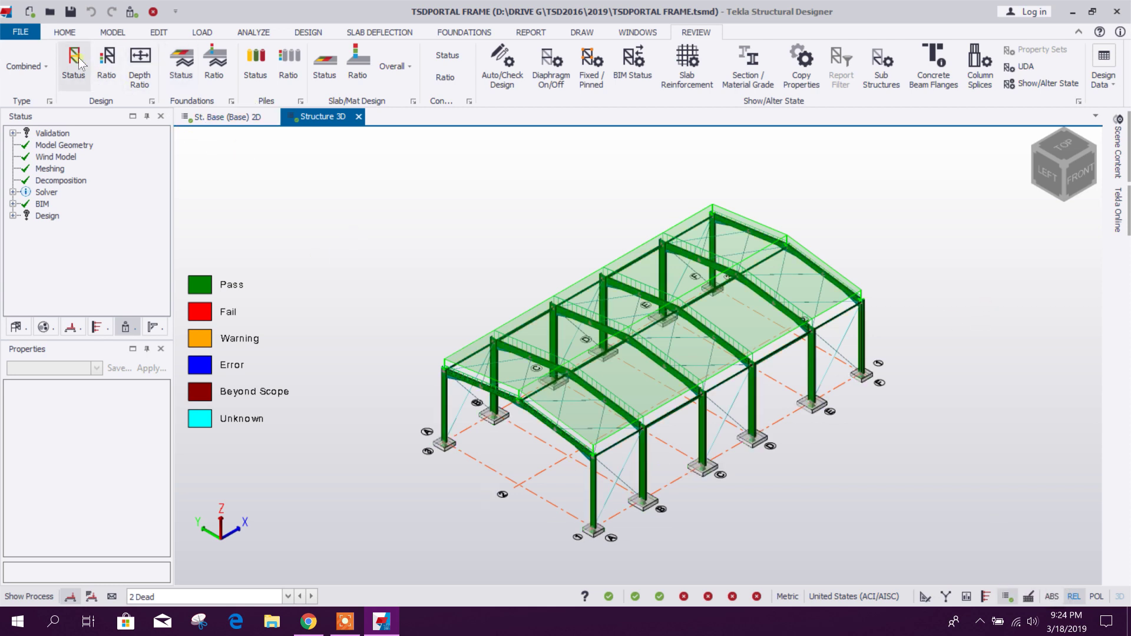
left_click(224, 597)
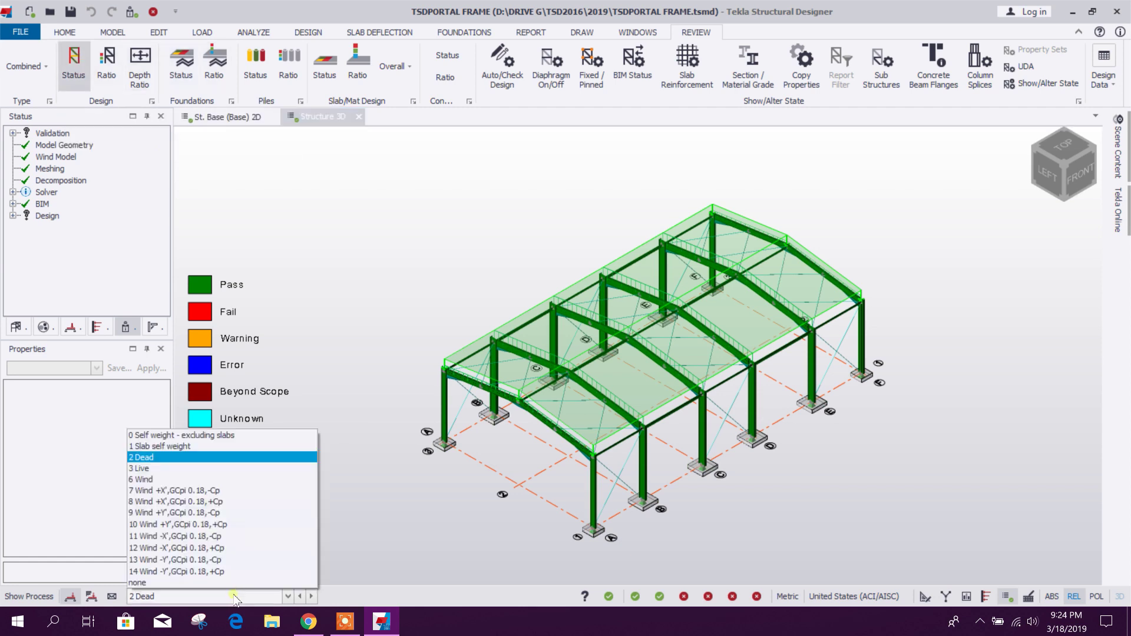
left_click(171, 583)
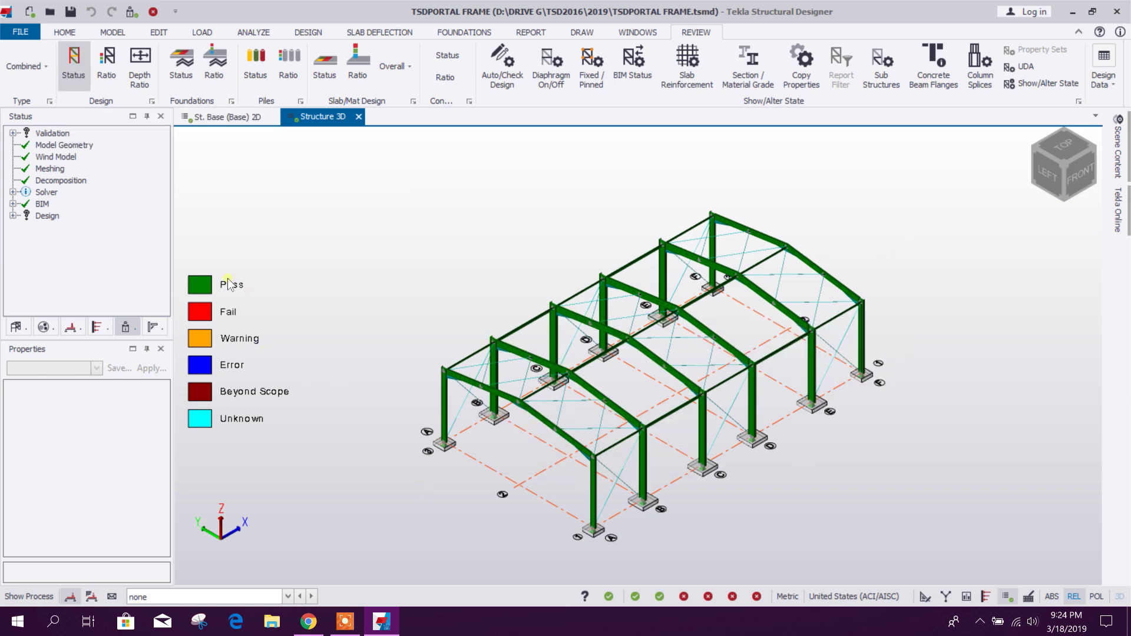
Check Foundations Status and Ratio, then return to member Design Status
left_click(192, 71)
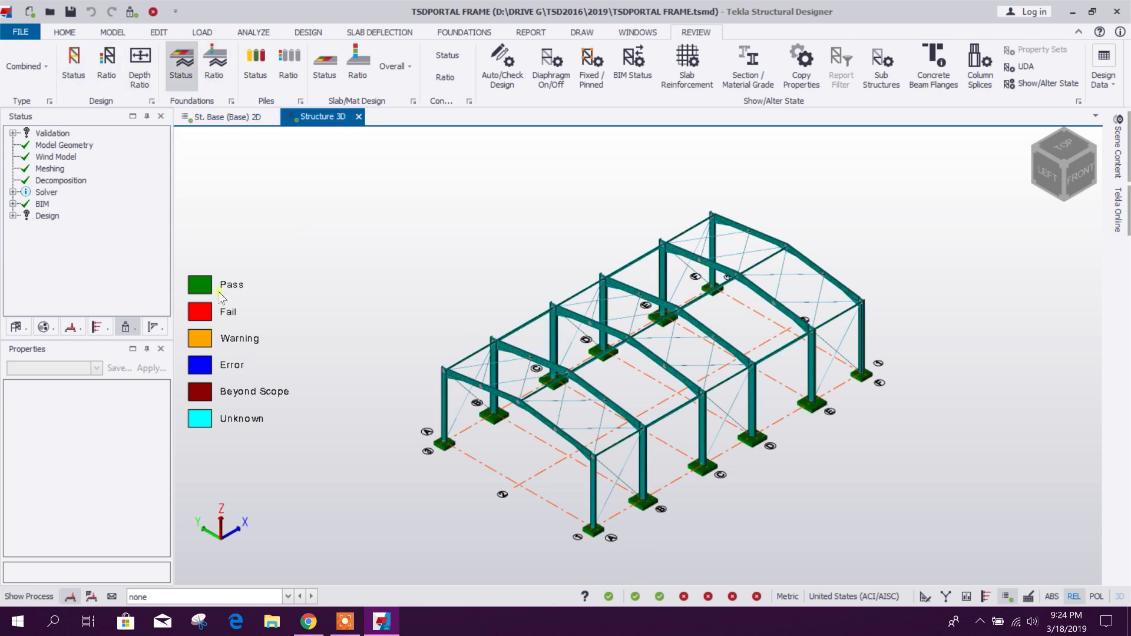
left_click(214, 66)
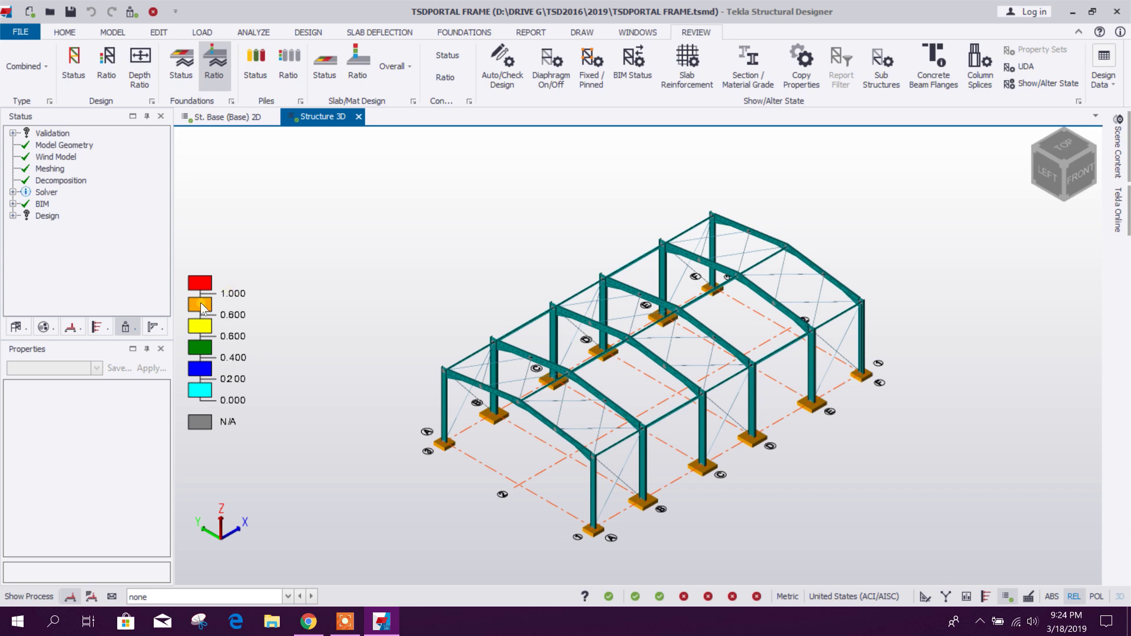
left_click(74, 66)
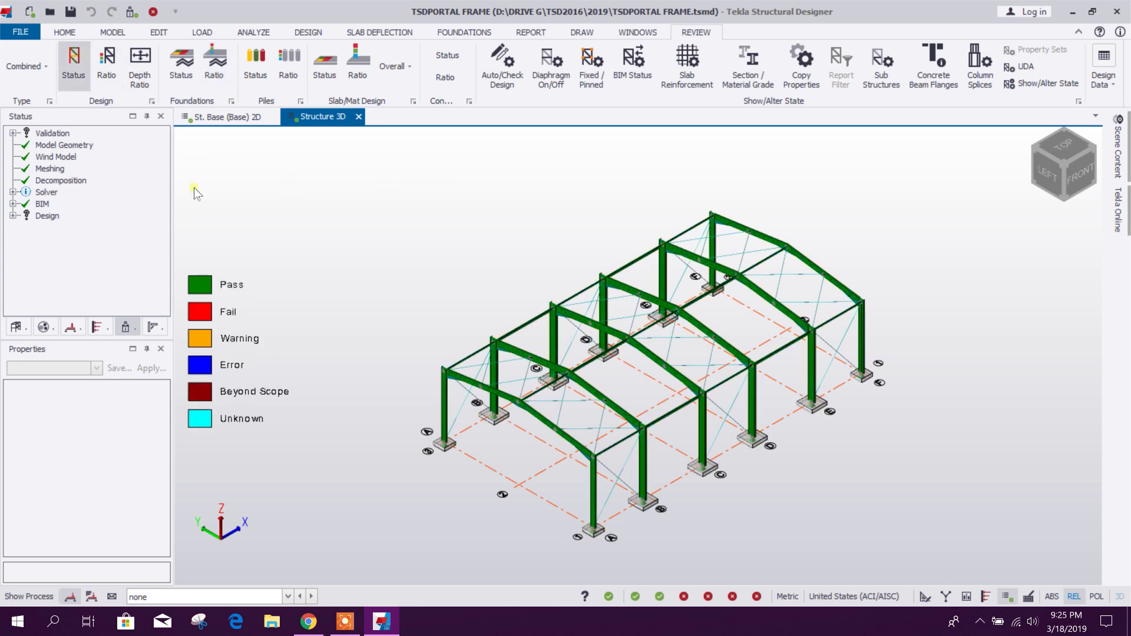
Select portal frame PF C/3-C/1 and export it to Portal Frame Designer
middle_click_drag(363, 287, 348, 281)
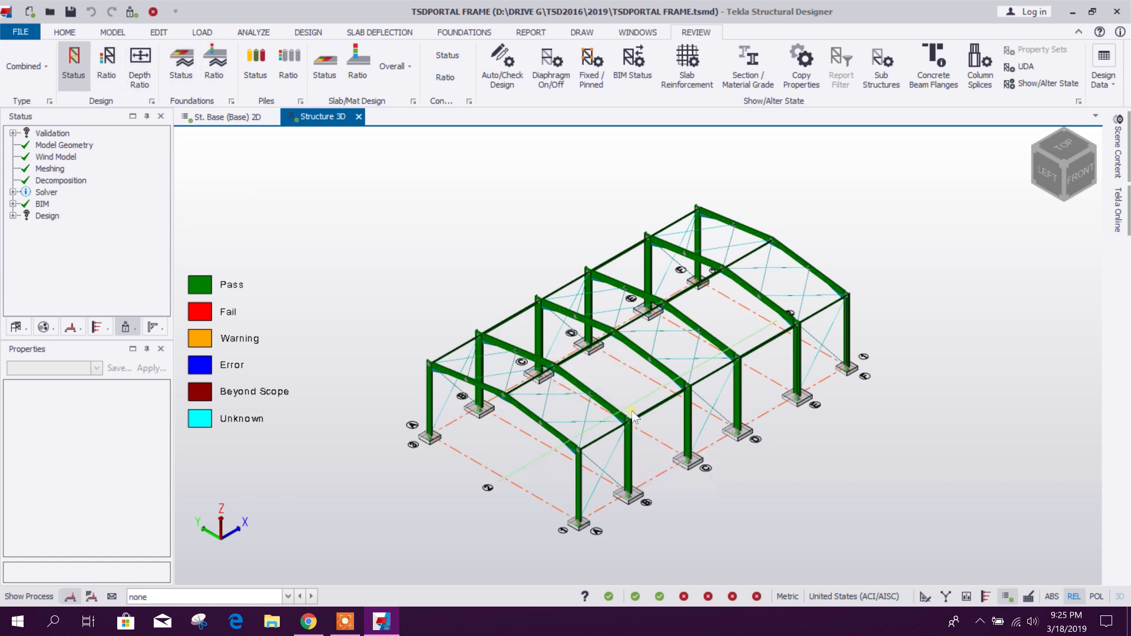
mouse_move(654, 364)
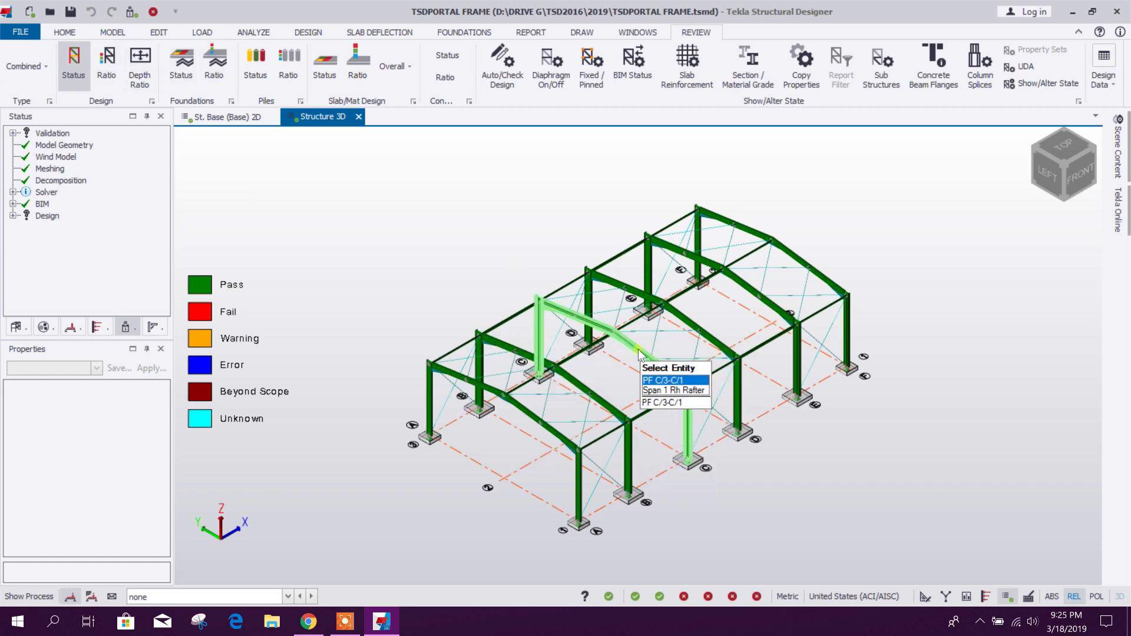
left_click(639, 354)
right_click(640, 354)
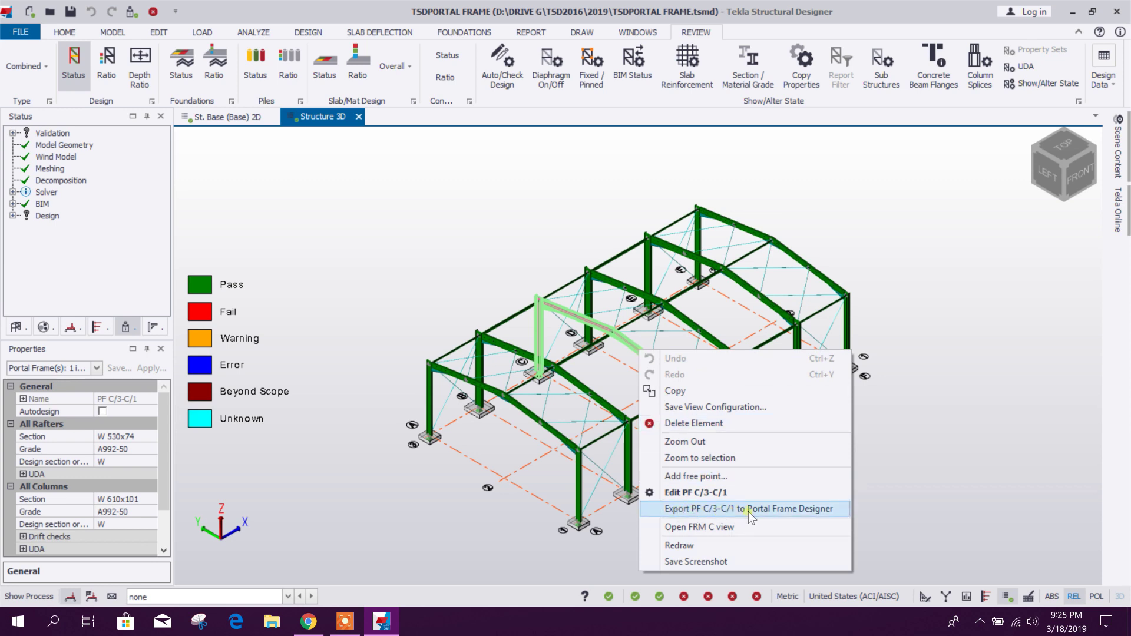
left_click(805, 509)
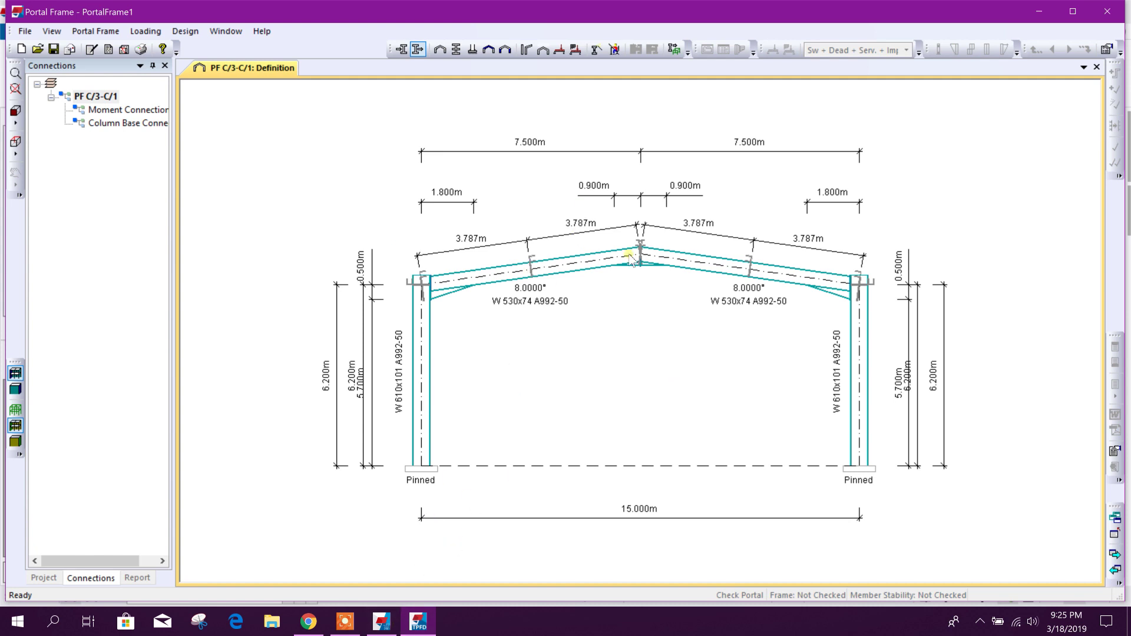
Run Design > Update Connections and open Span 1 Lh Eaves in Connection Designer
left_click(178, 33)
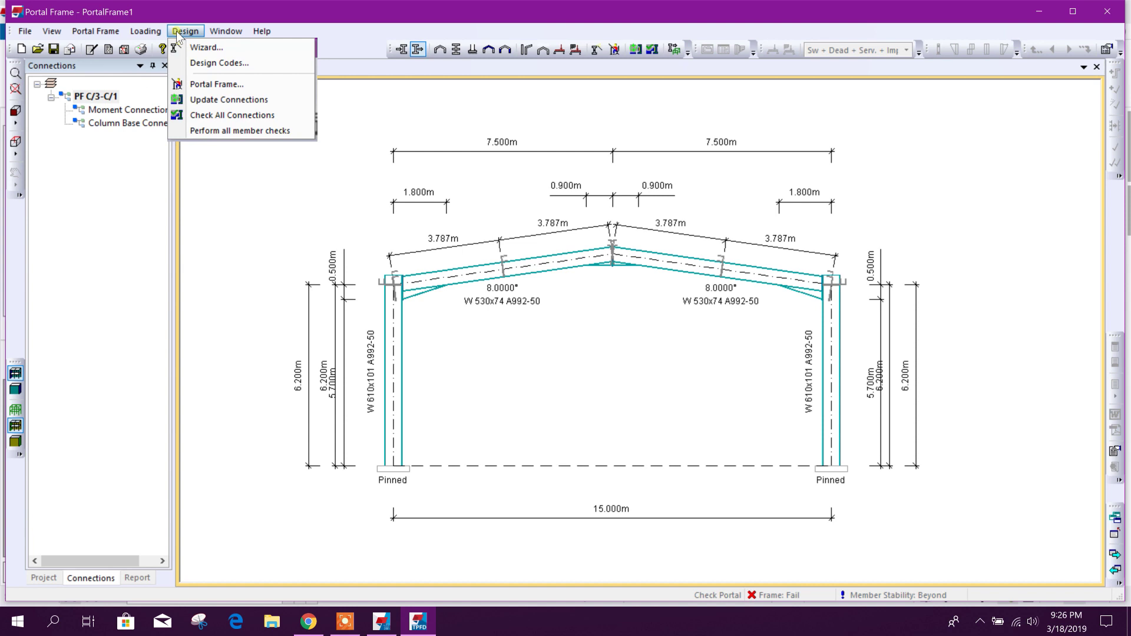
left_click(227, 100)
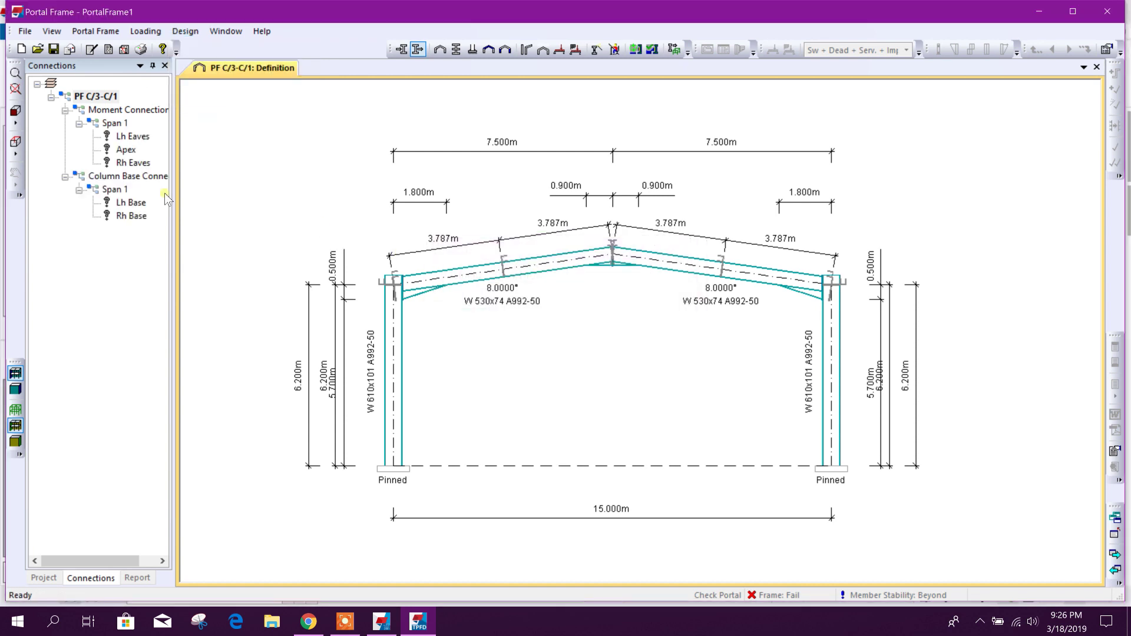
left_click(140, 138)
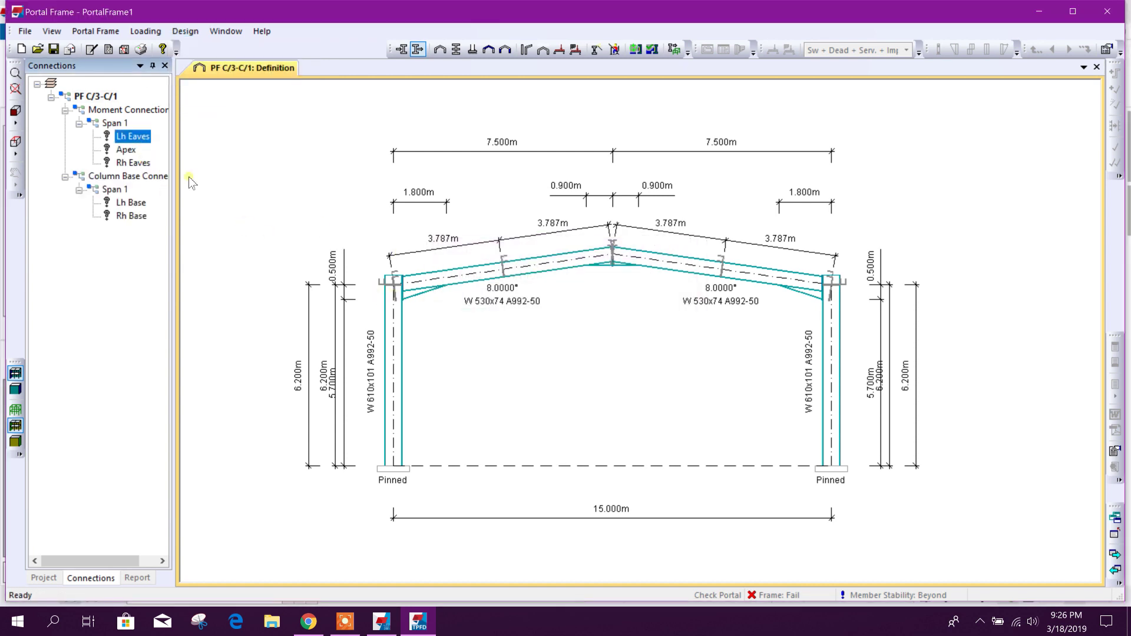
right_click(141, 138)
left_click(222, 210)
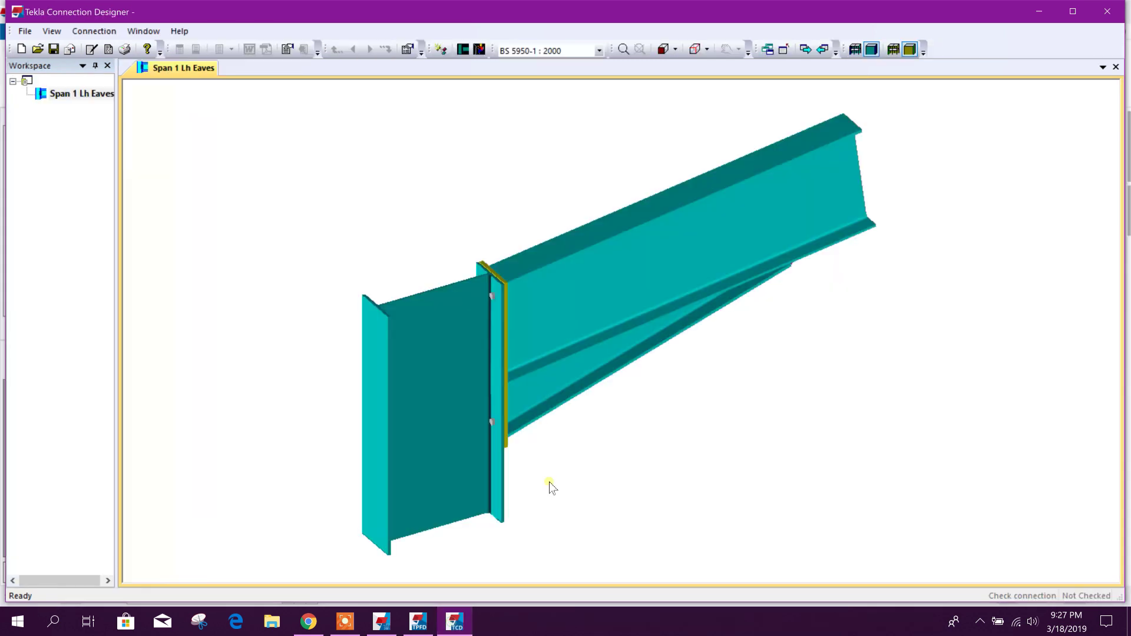
Open the Span 1 Lh Eaves connection settings and go to Face A's Bolt Layout
middle_click_drag(553, 356, 491, 357)
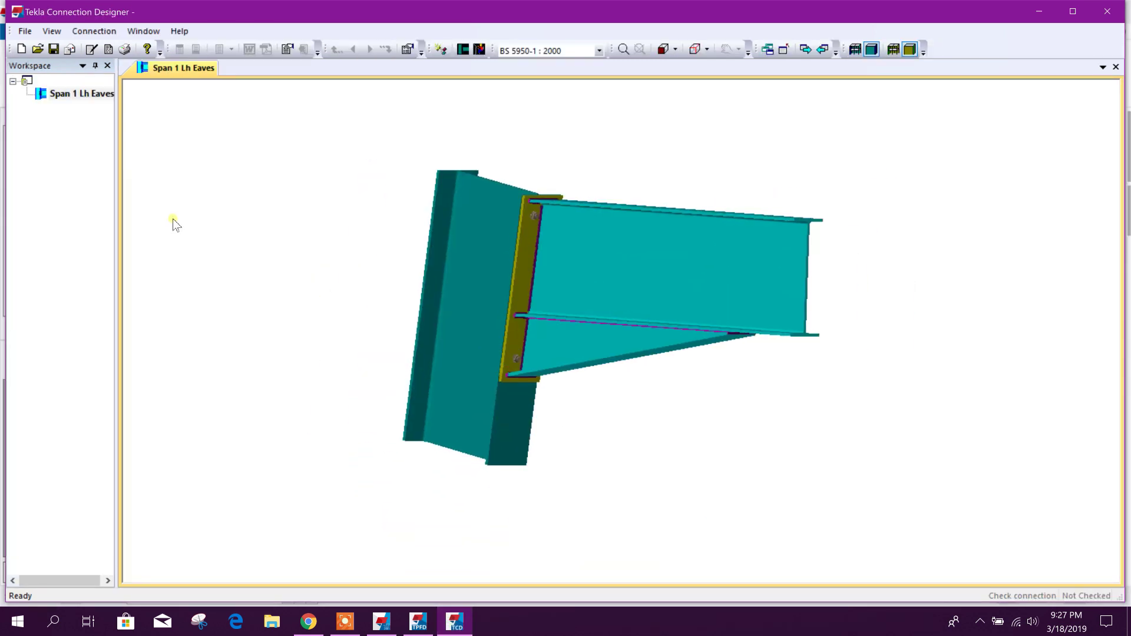
right_click(93, 99)
left_click(147, 156)
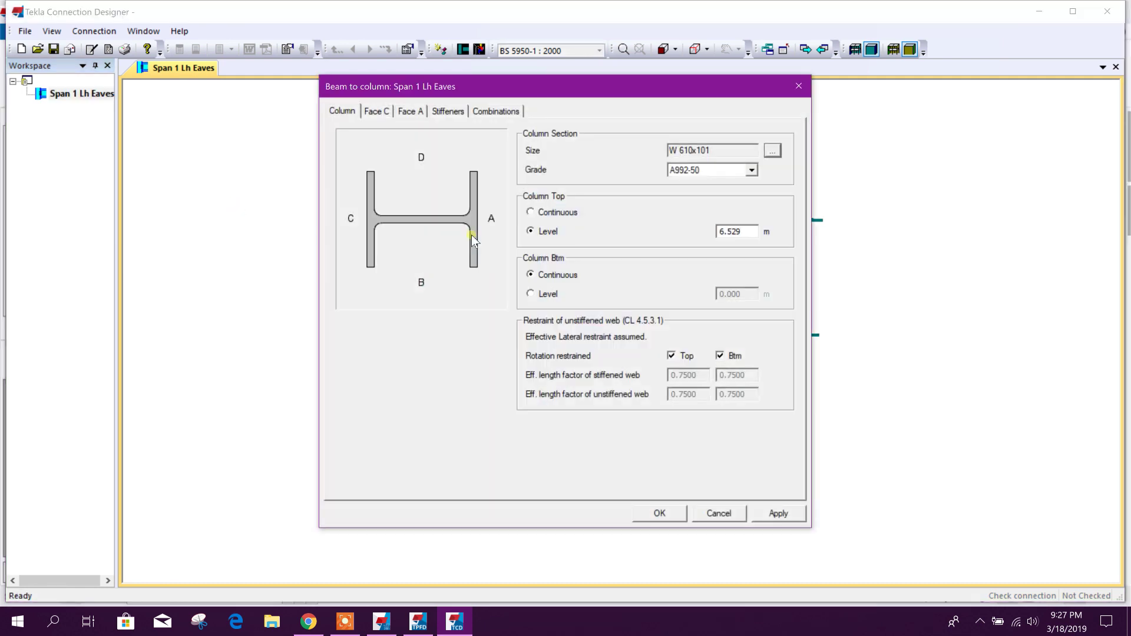
left_click(376, 112)
left_click(411, 112)
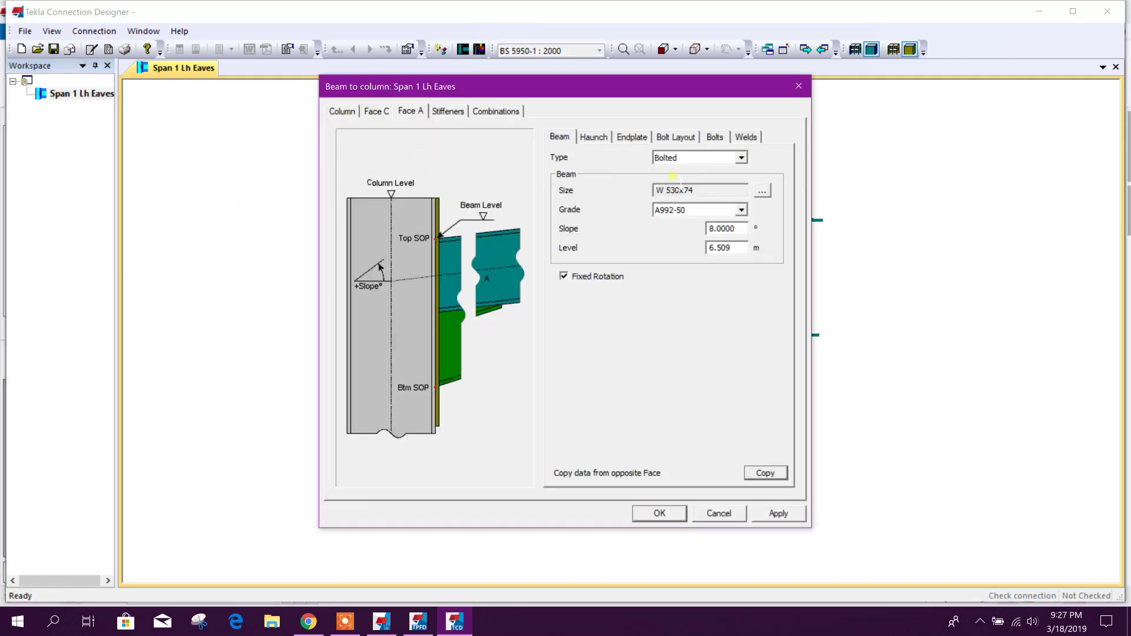
left_click(594, 136)
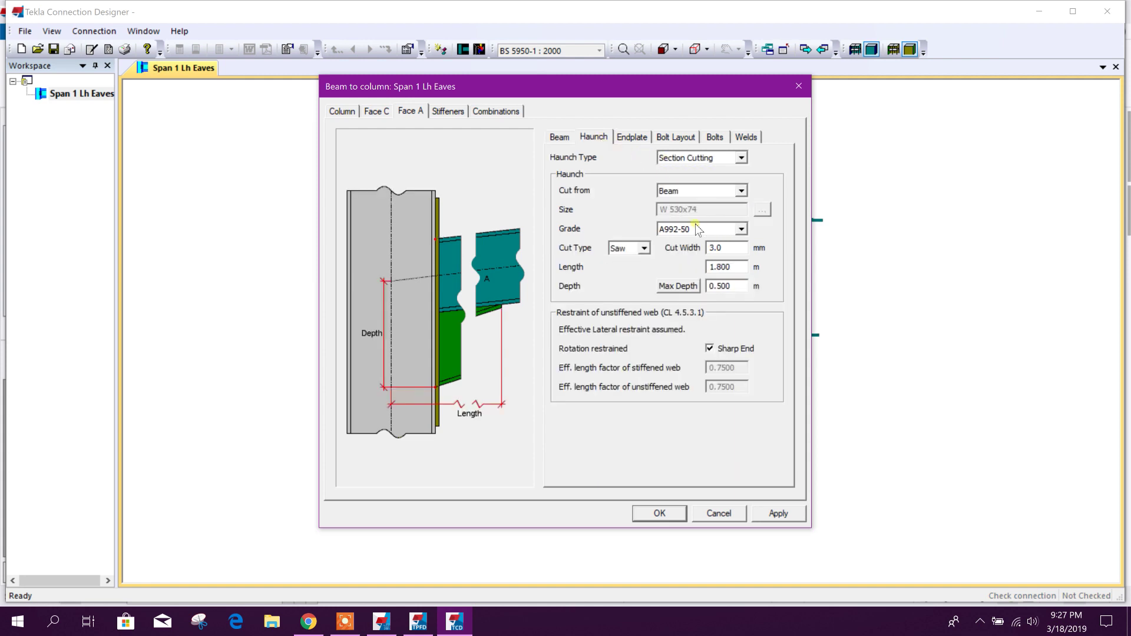
left_click(633, 142)
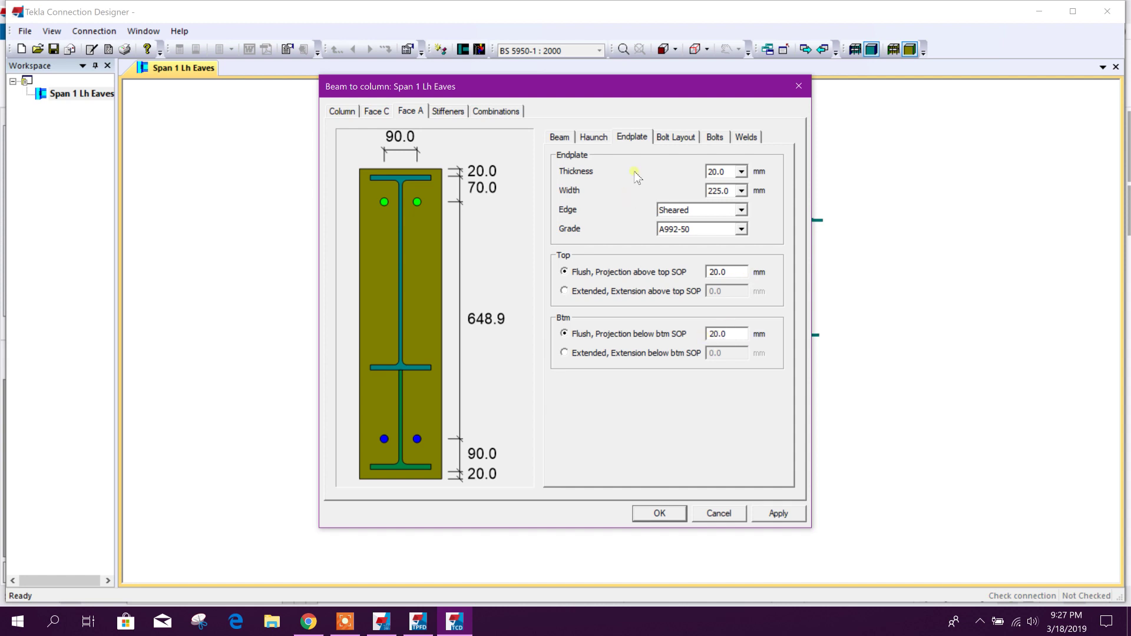
left_click(676, 137)
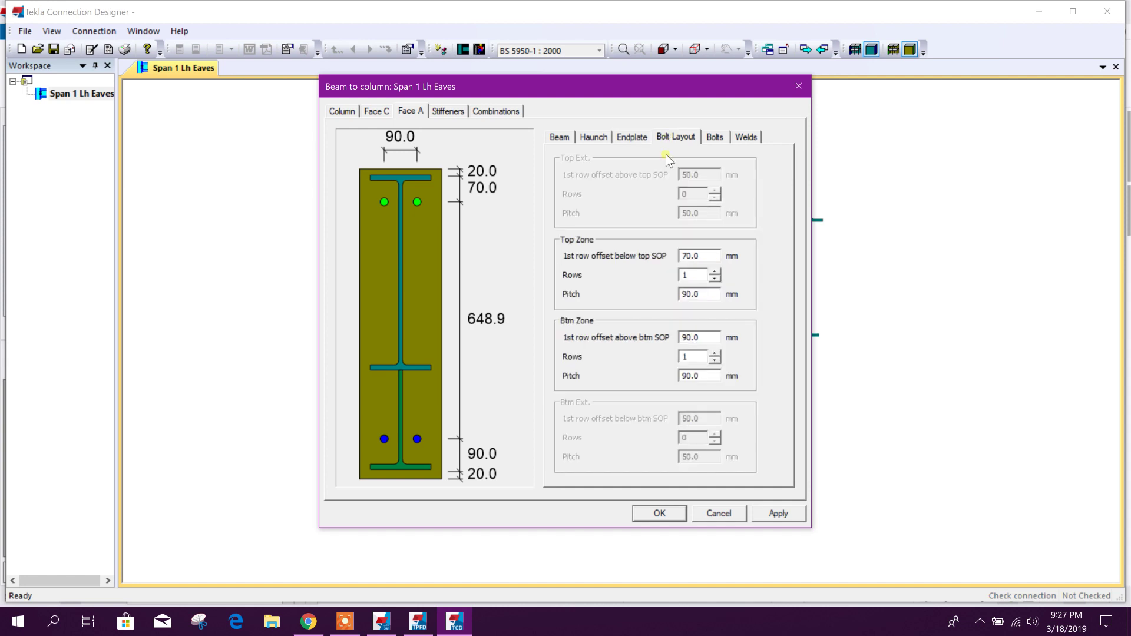
Set the top zone to 3 bolt rows at 150 mm pitch with a 50 mm offset
left_click(714, 272)
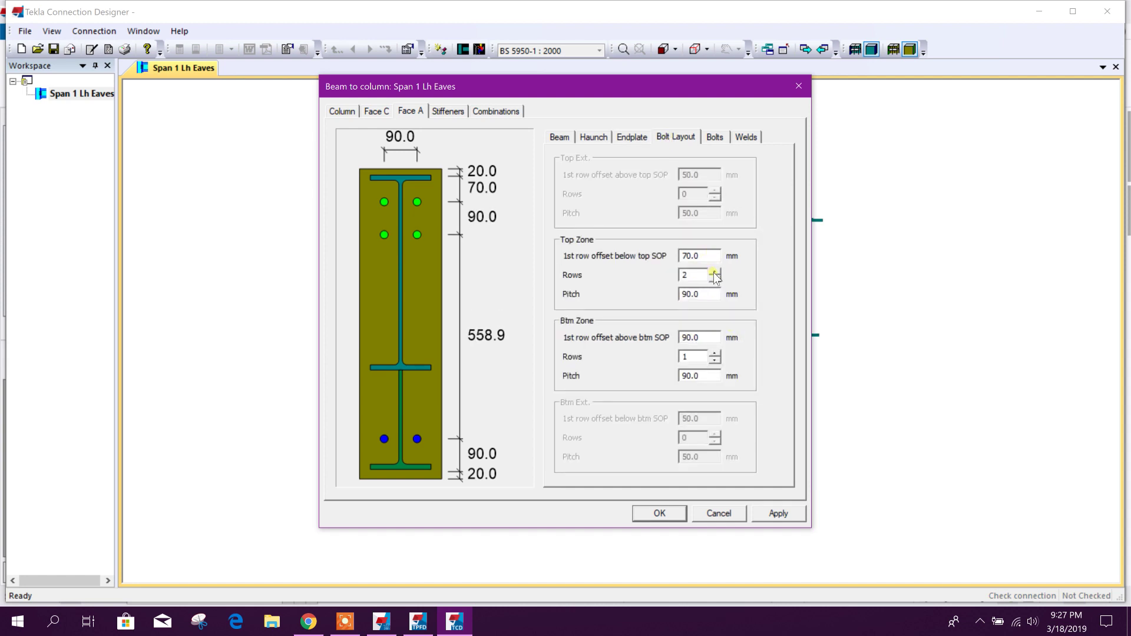
left_click(714, 272)
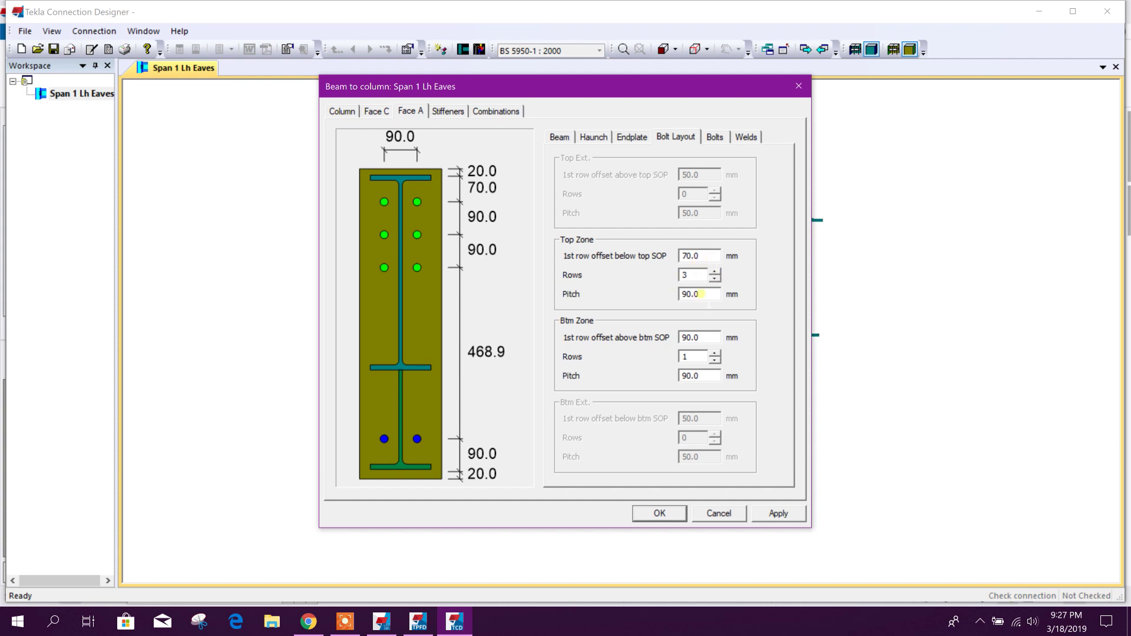
left_click_drag(701, 293, 657, 296)
type("120")
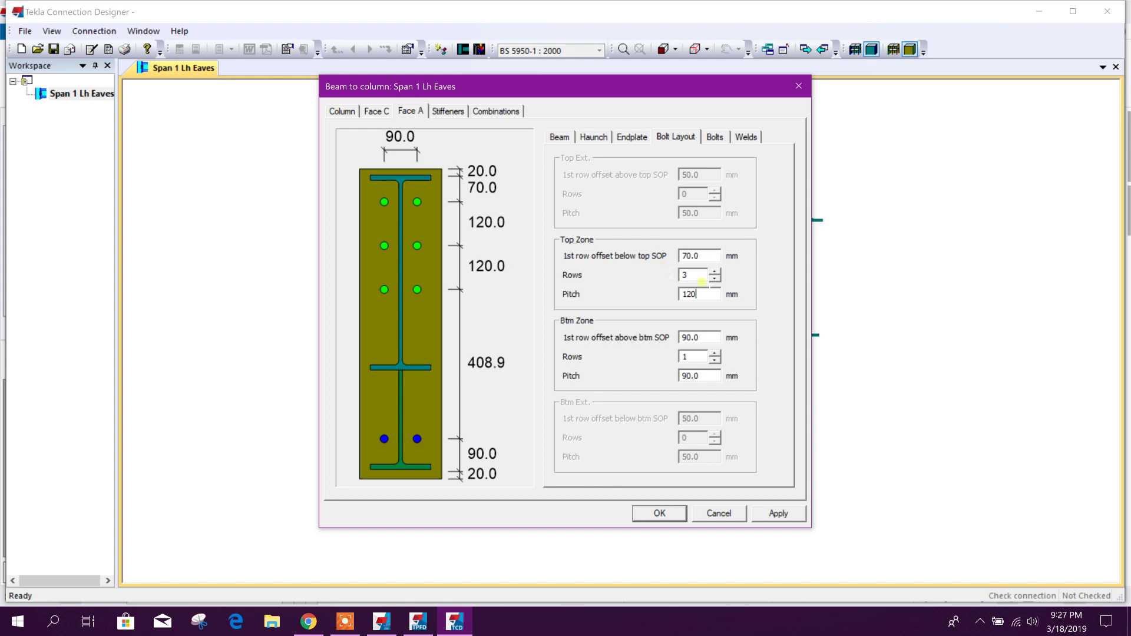
key("BackSpace")
type("50")
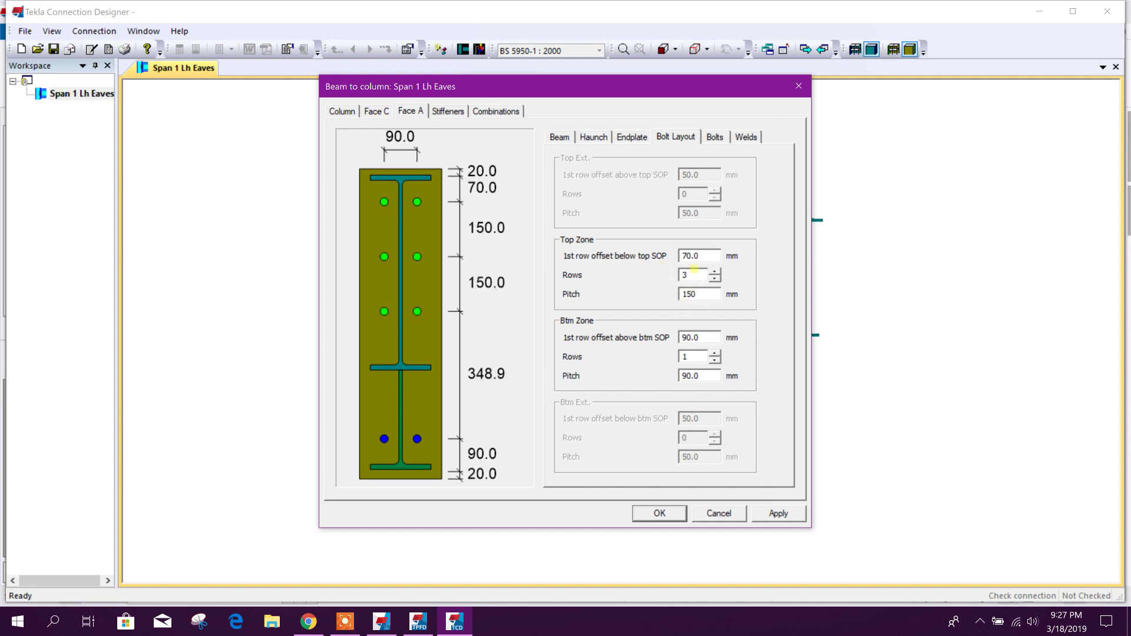
left_click(701, 256)
type("50")
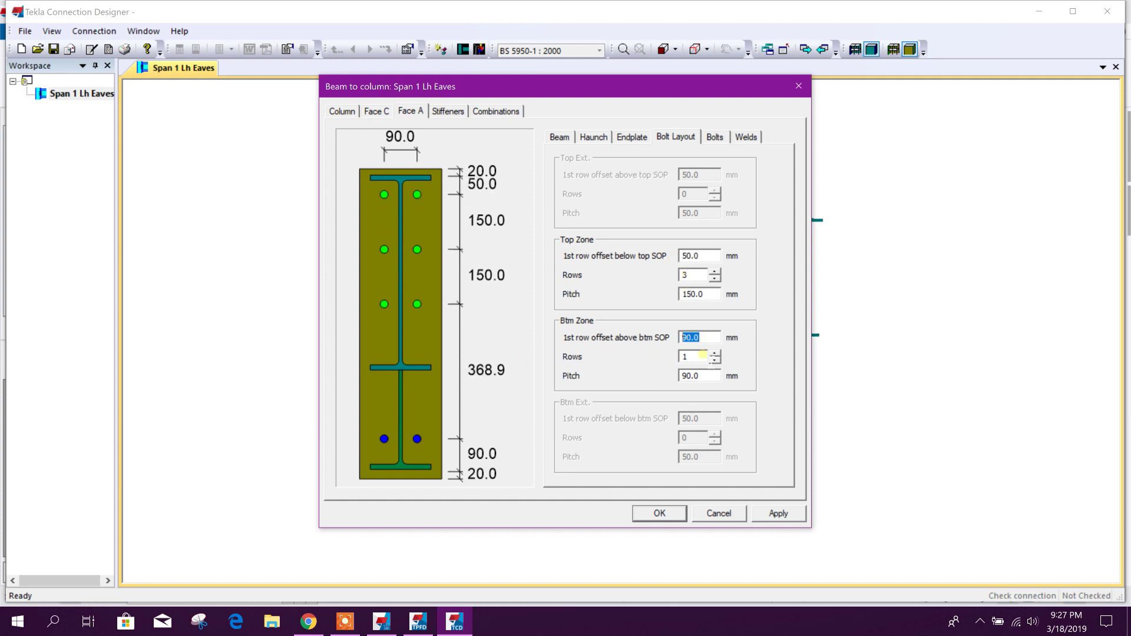
Give the bottom zone 2 bolt rows at 100 mm pitch
left_click(715, 353)
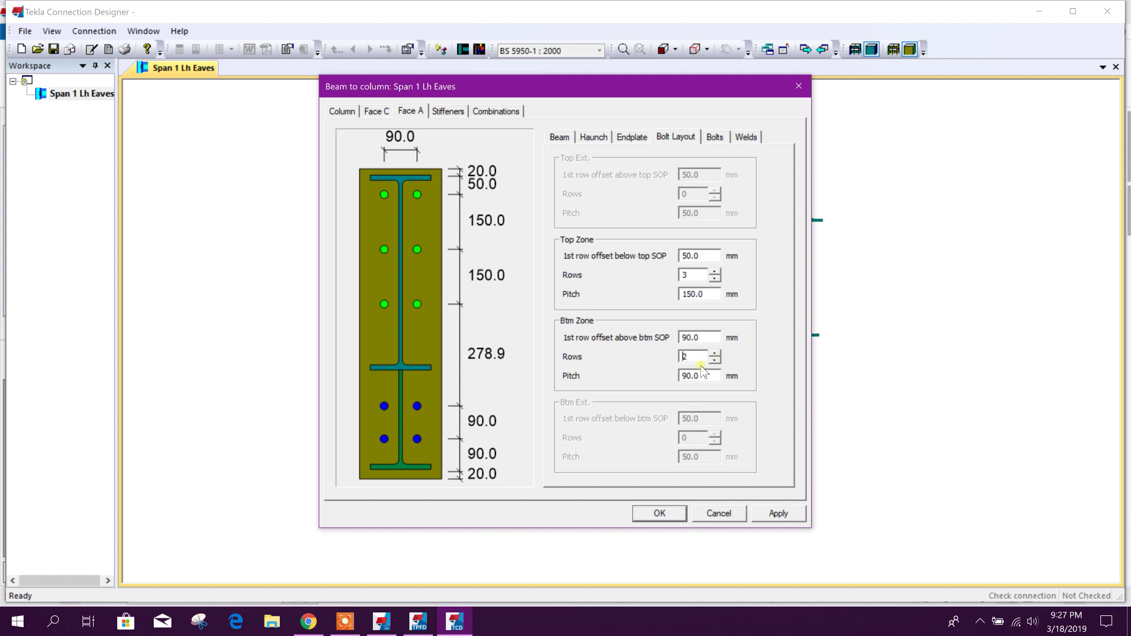
key("Tab")
type("100")
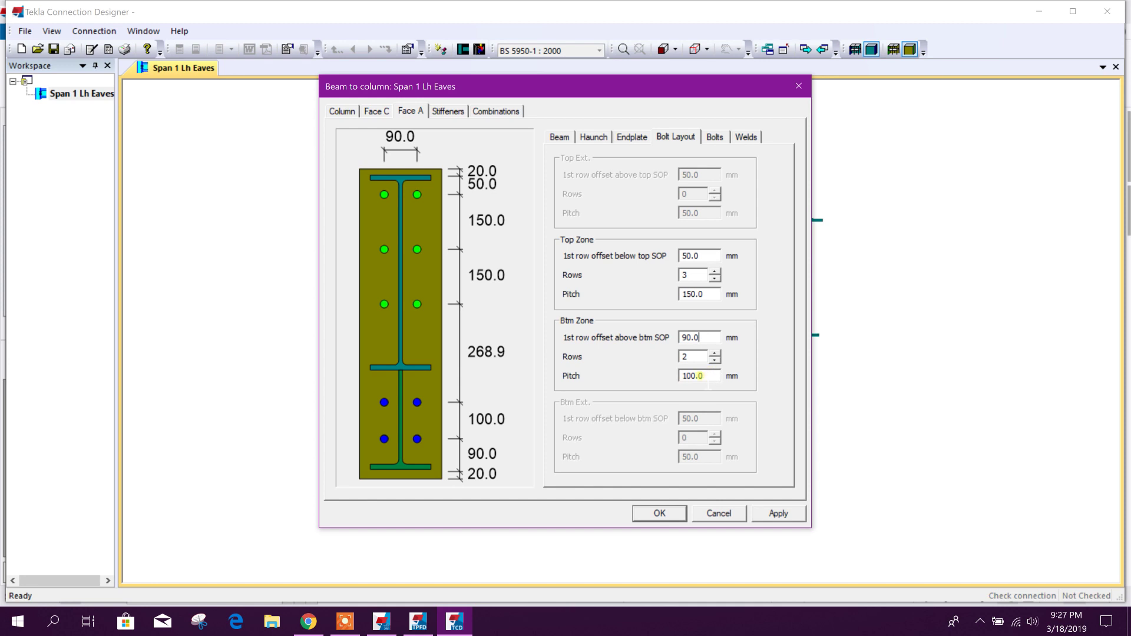
Apply the bolt layout and check: compression flange weld 1.084, tension web weld 1.080 fail
left_click(461, 114)
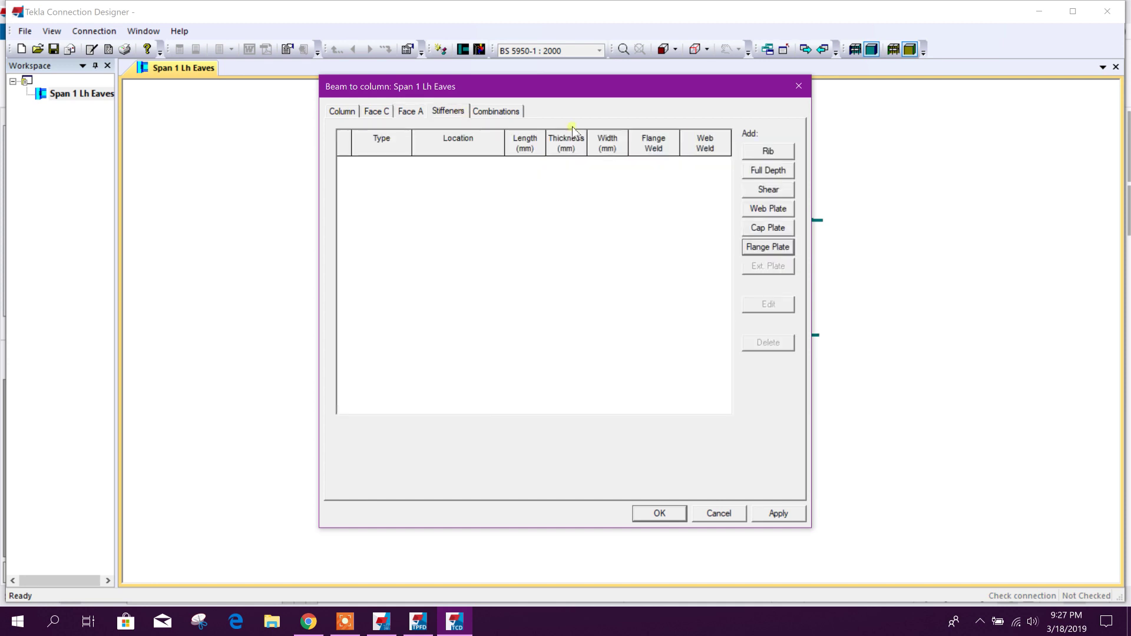
left_click(500, 112)
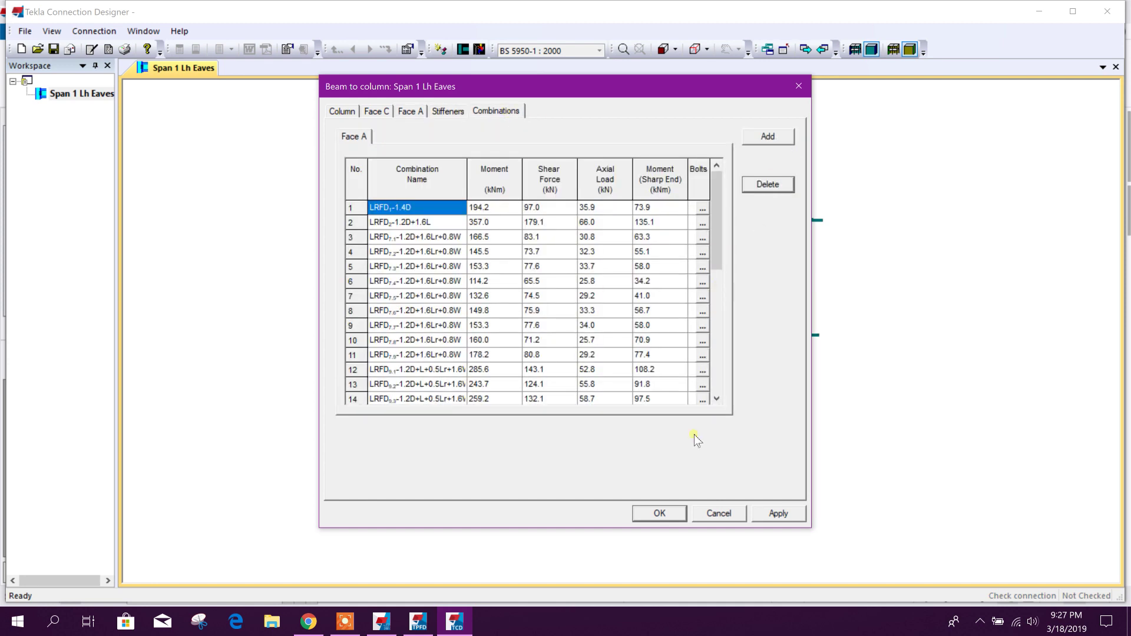
left_click(770, 515)
left_click(659, 514)
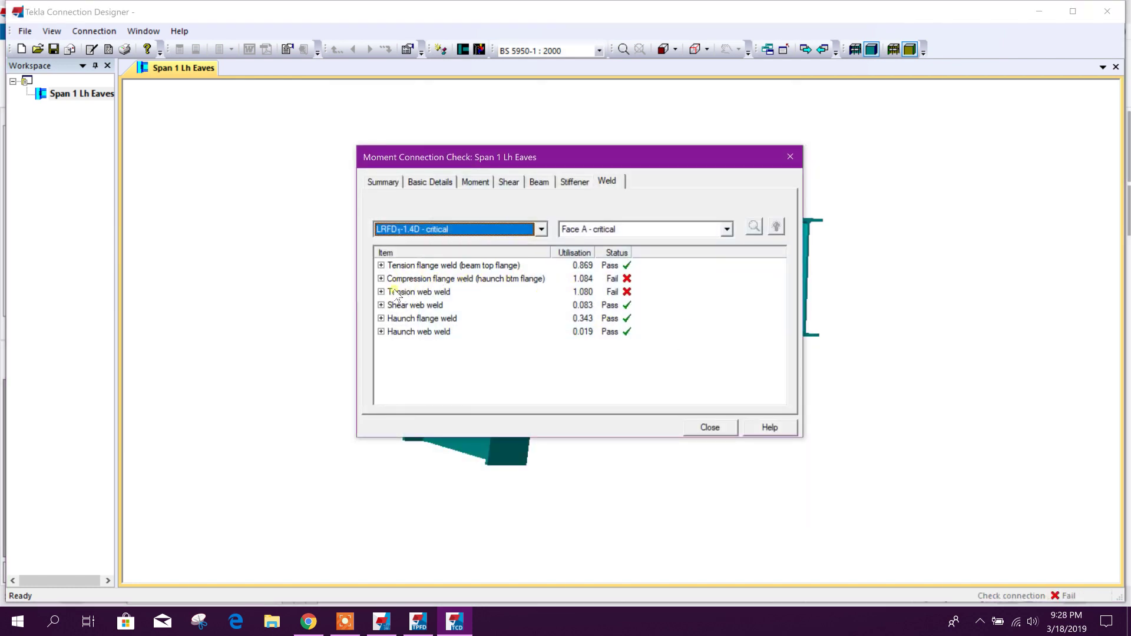
left_click(383, 294)
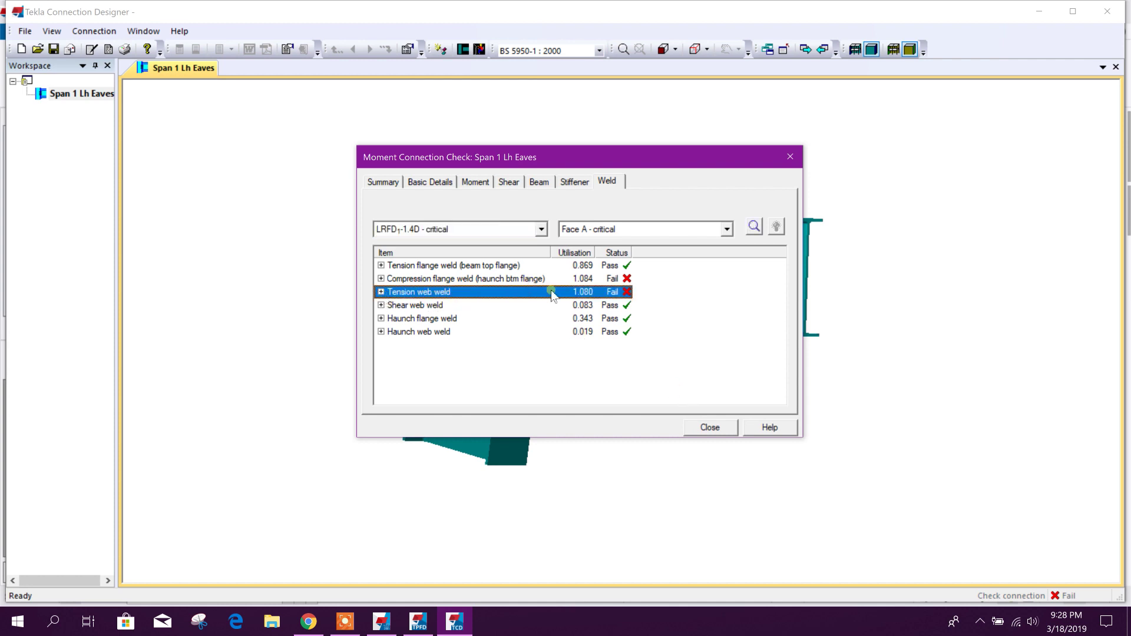
left_click(709, 430)
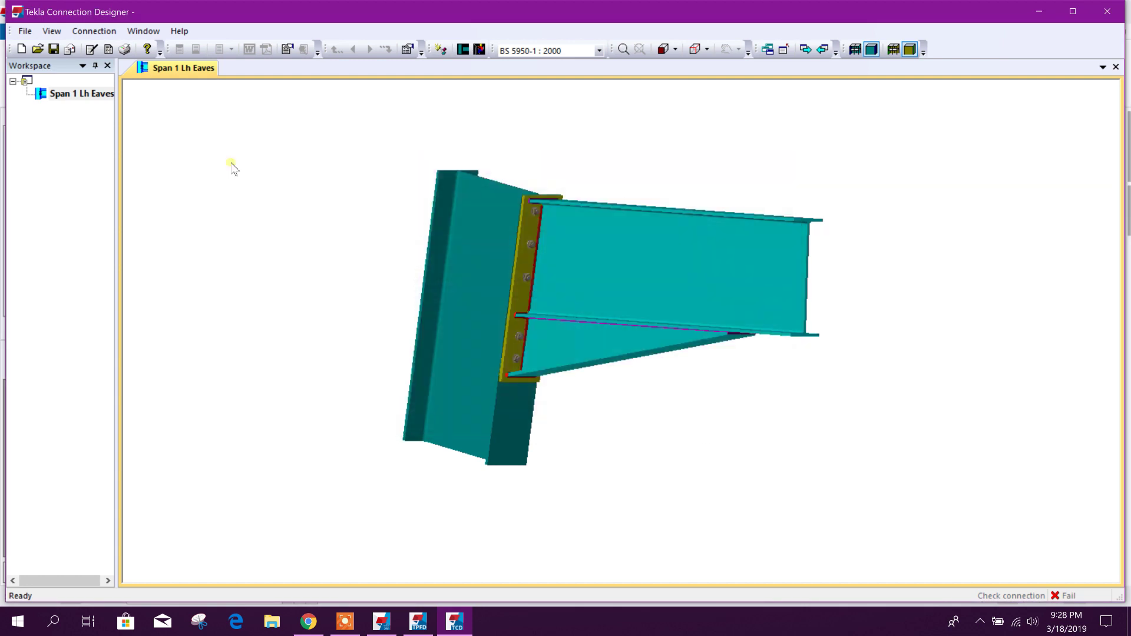
Reopen the connection settings and review Face A's flange and web weld sizes
right_click(95, 94)
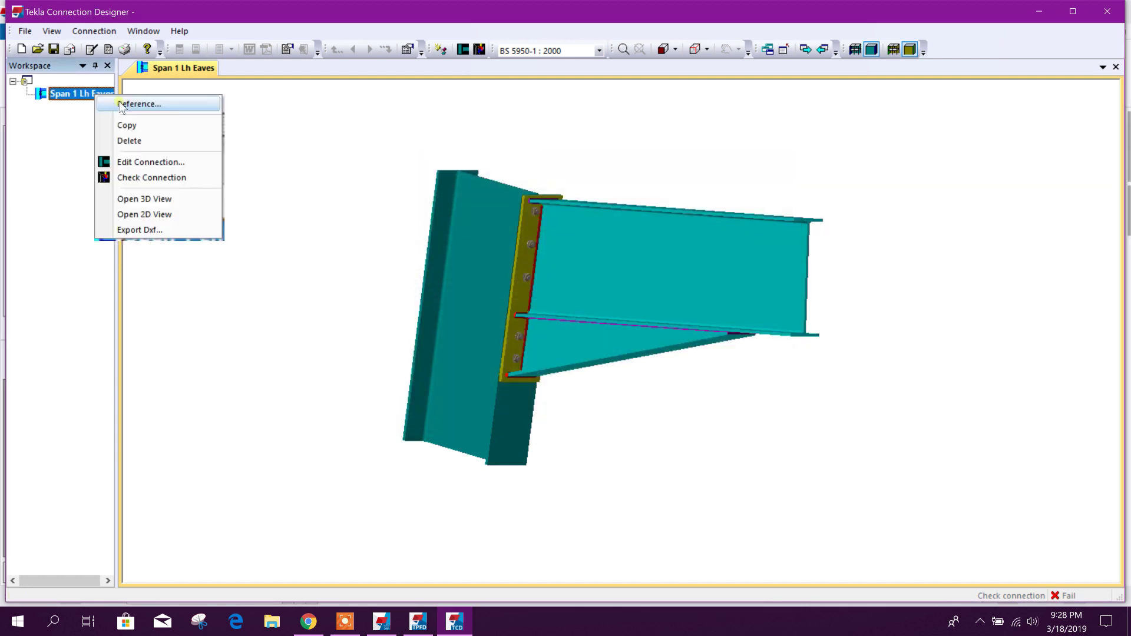
left_click(150, 163)
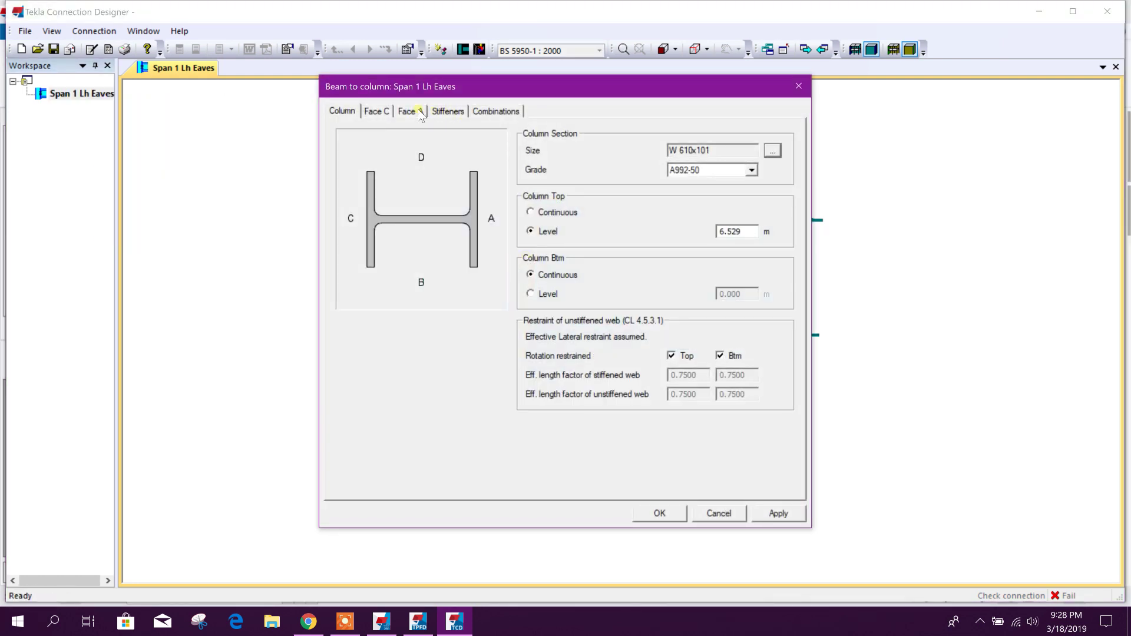
left_click(447, 112)
left_click(404, 112)
left_click(376, 112)
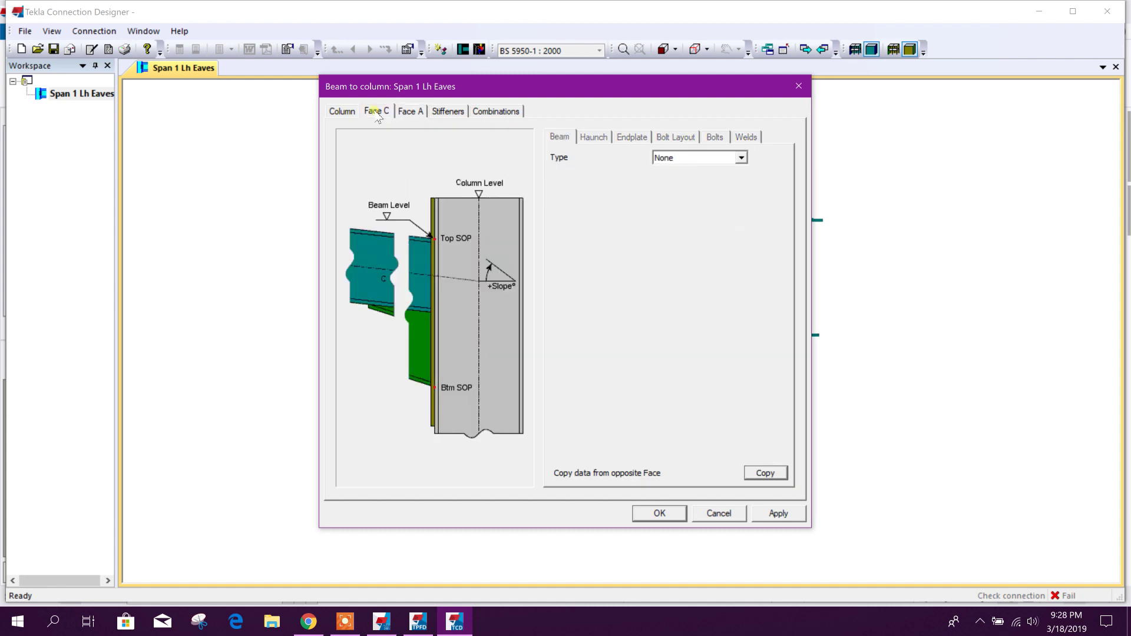
left_click(448, 112)
left_click(410, 112)
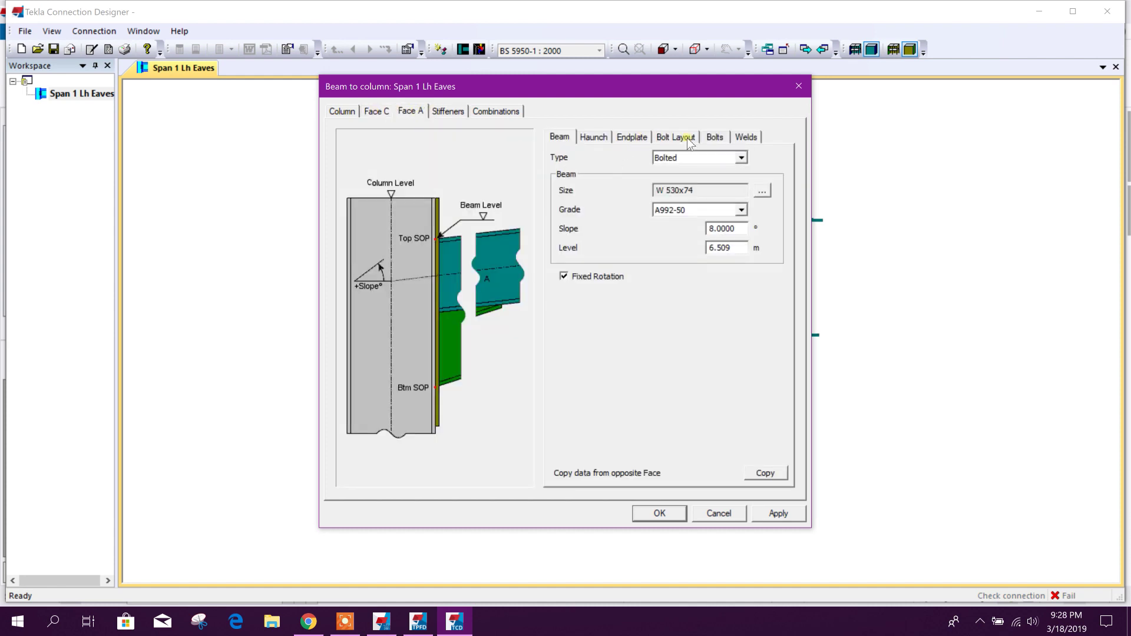
left_click(677, 137)
left_click(745, 136)
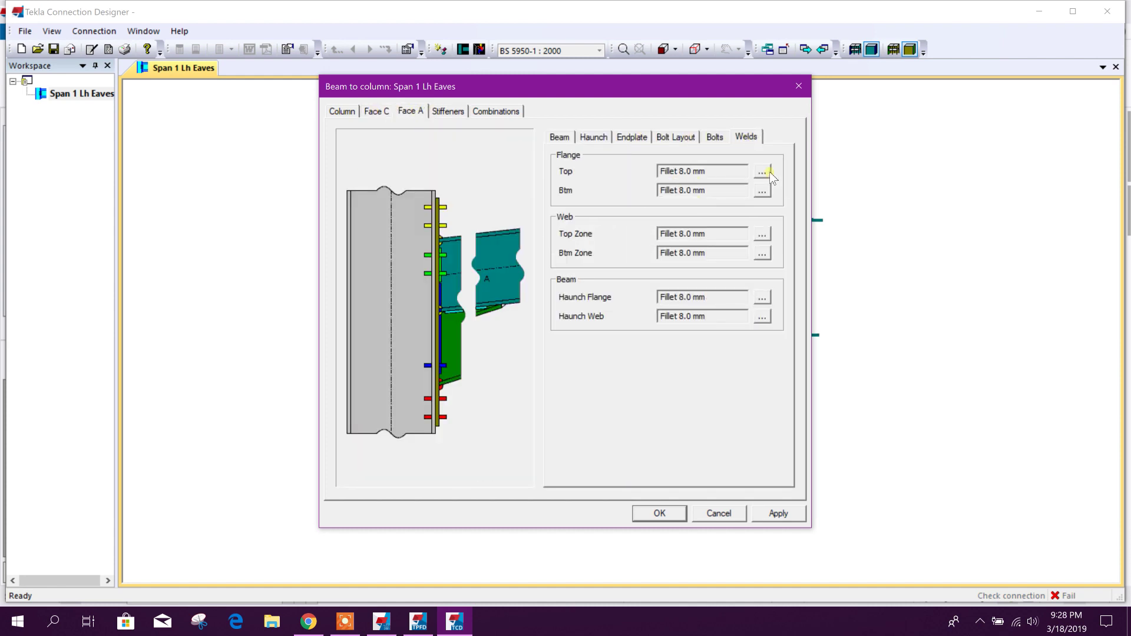
left_click(762, 171)
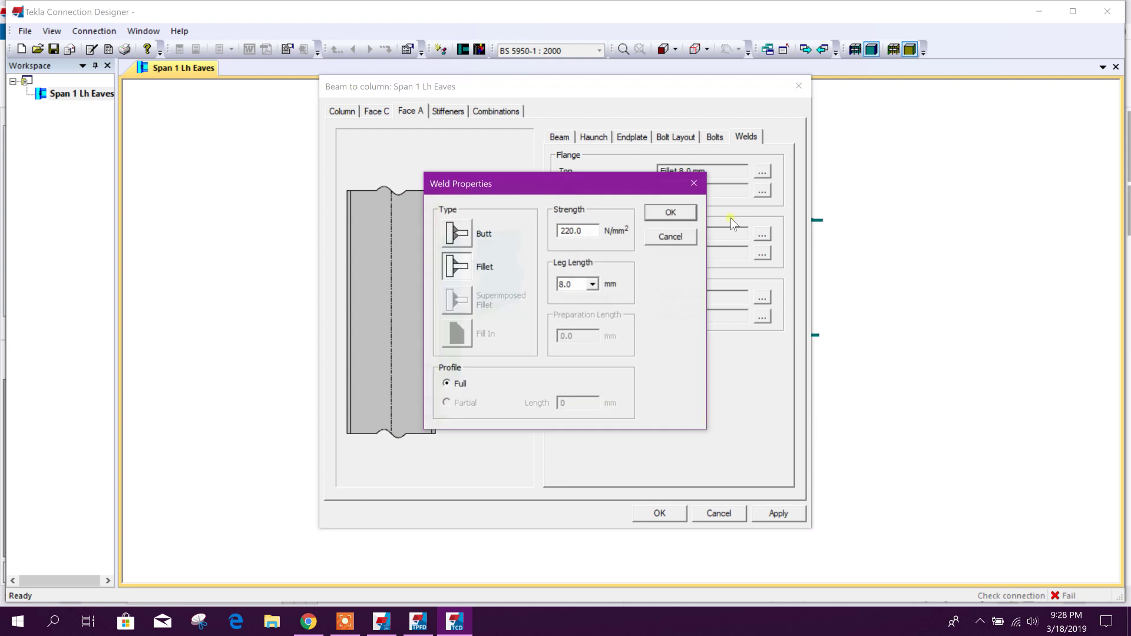
left_click(672, 213)
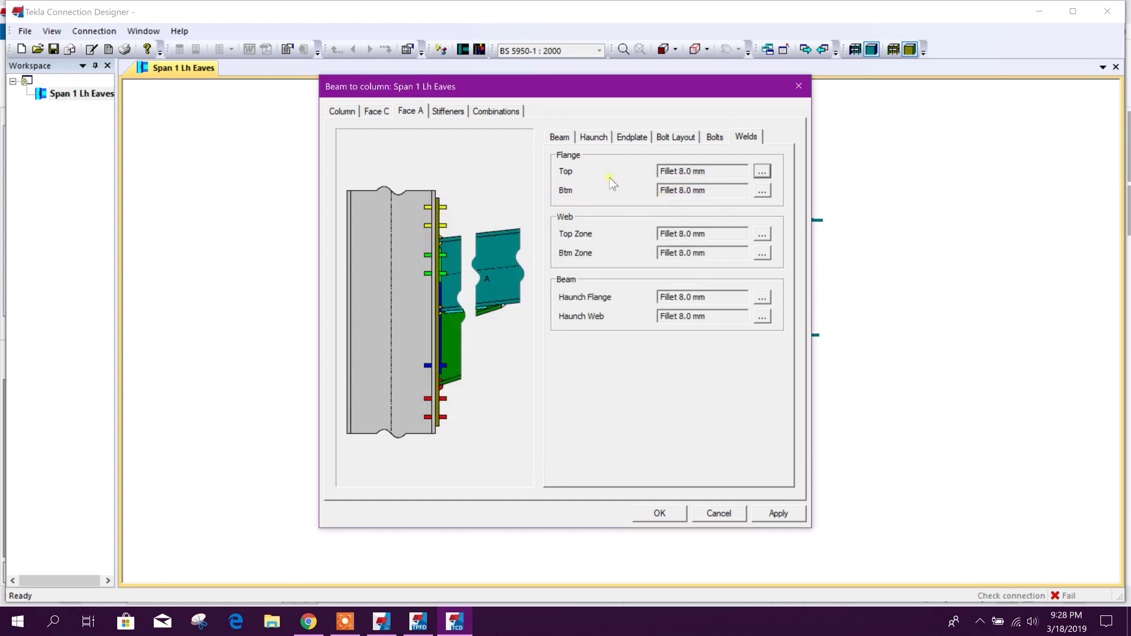
Set both web top and bottom zone welds to 10.0 mm leg length
left_click(763, 235)
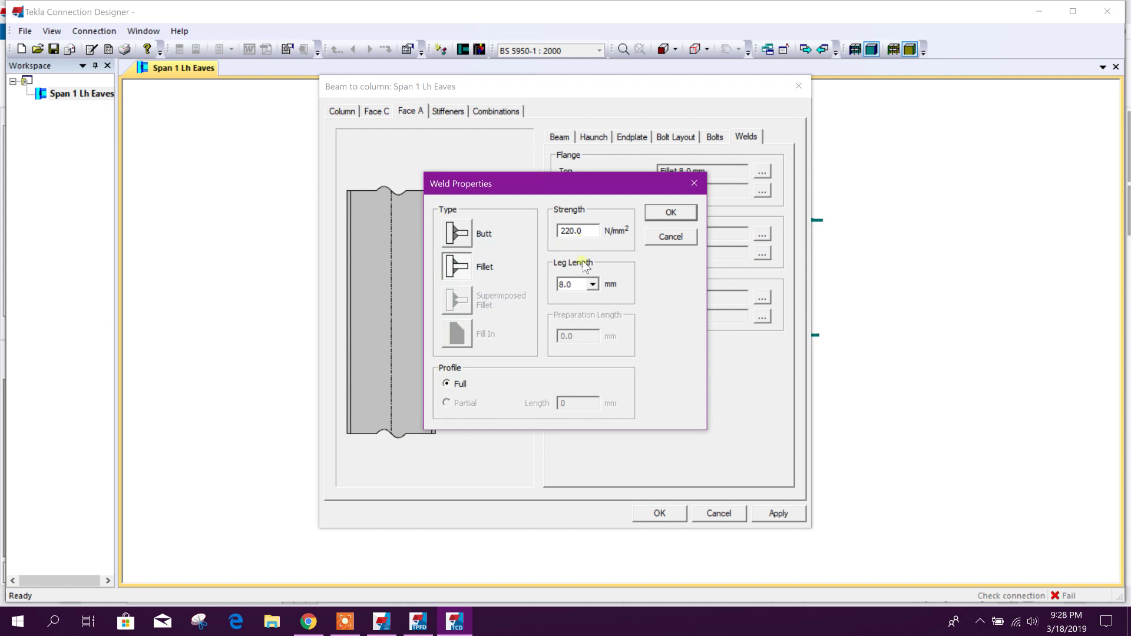
left_click(593, 284)
left_click(573, 315)
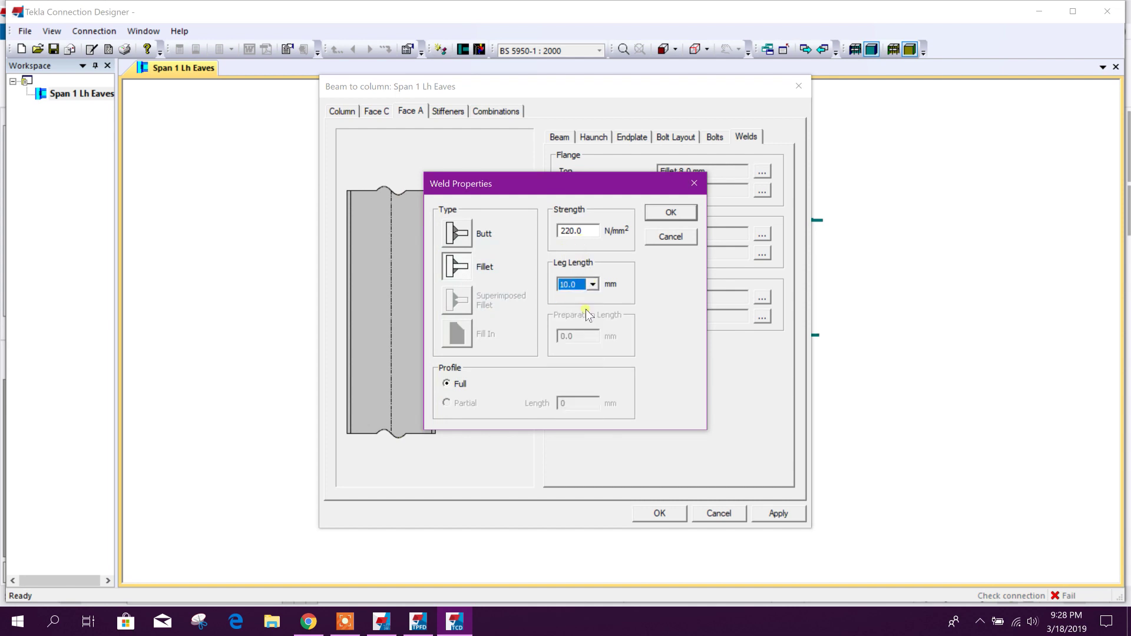
left_click(671, 213)
left_click(762, 254)
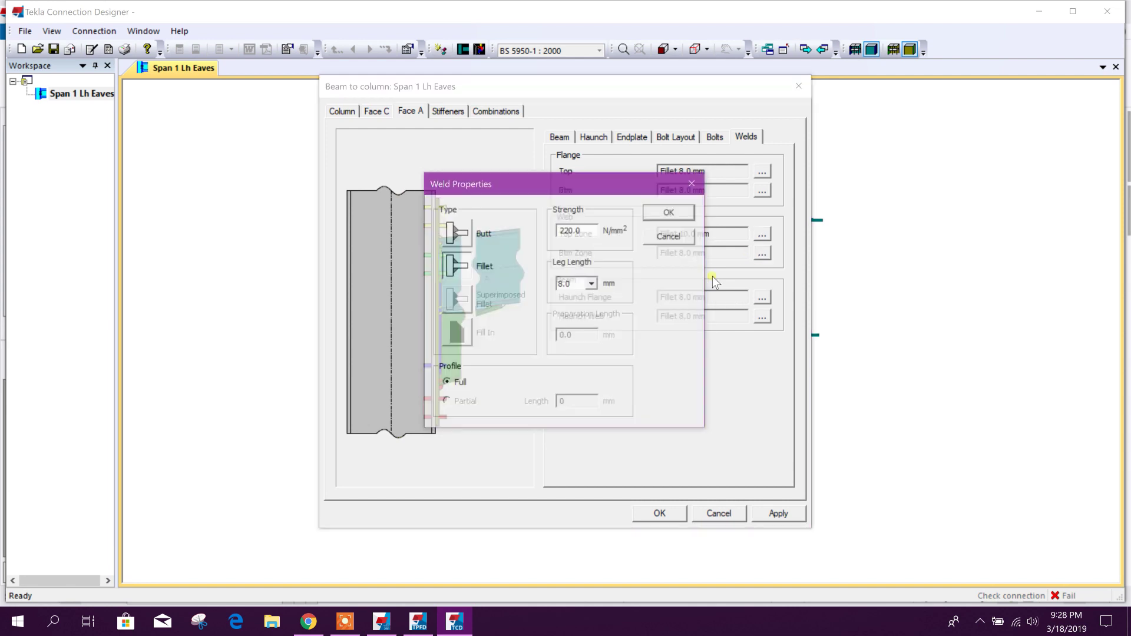
left_click(593, 284)
left_click(581, 319)
key("shift+Tab")
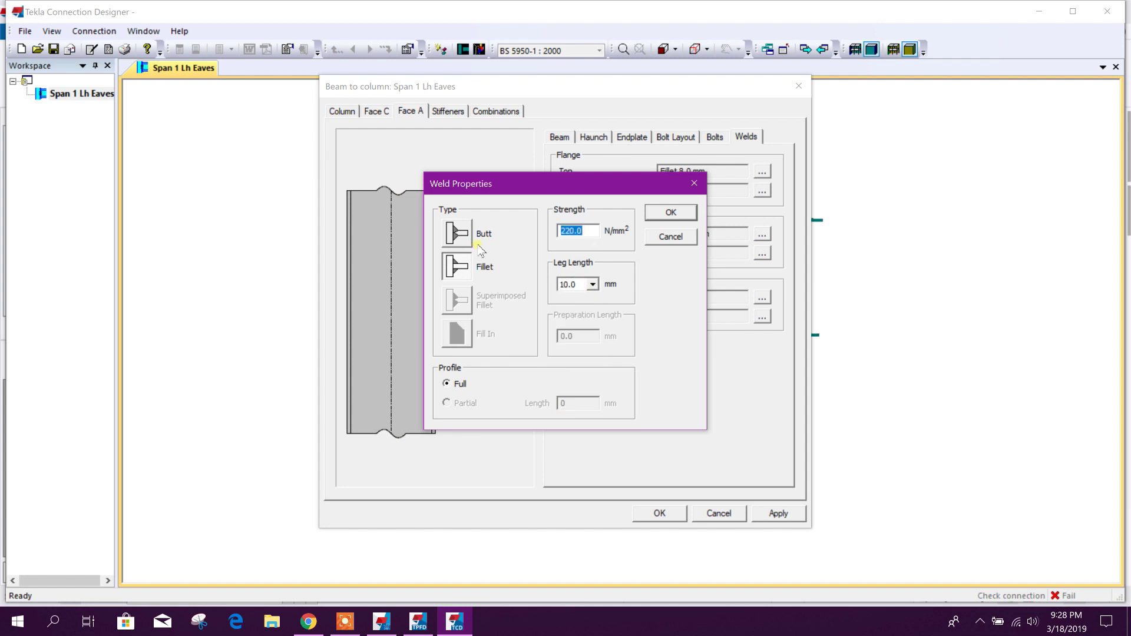
type("5")
left_click(670, 213)
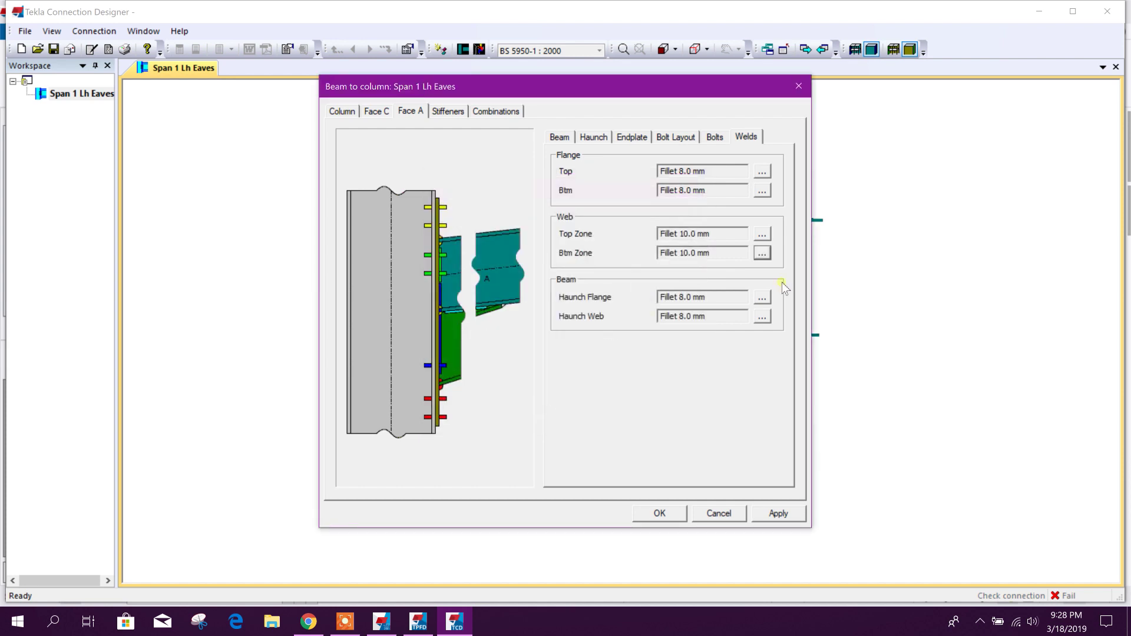
left_click(763, 254)
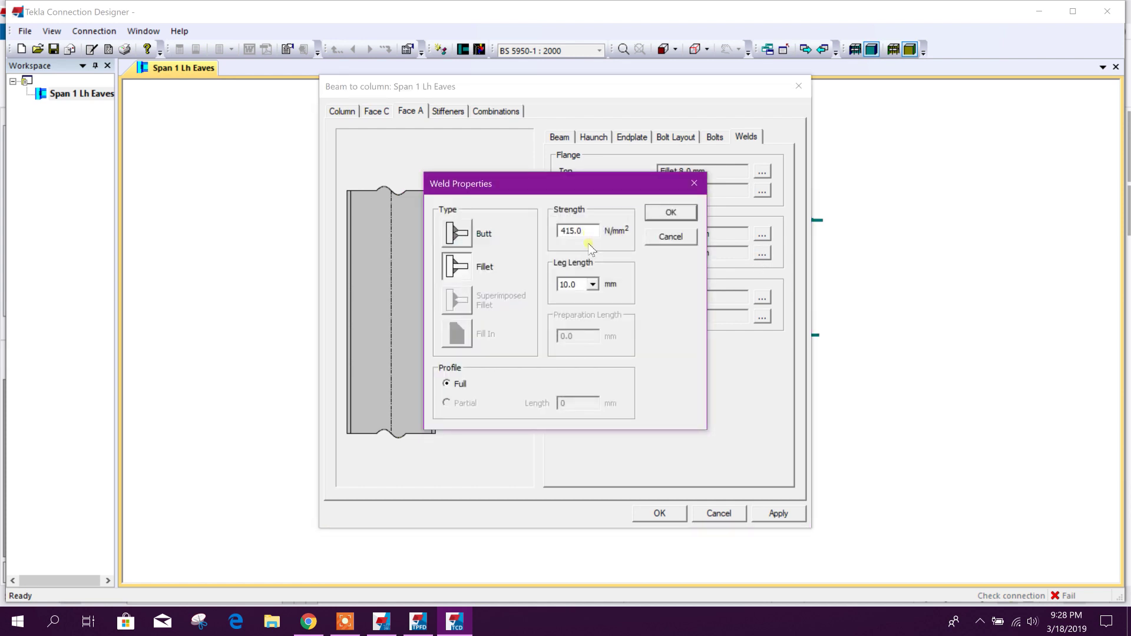
left_click(667, 212)
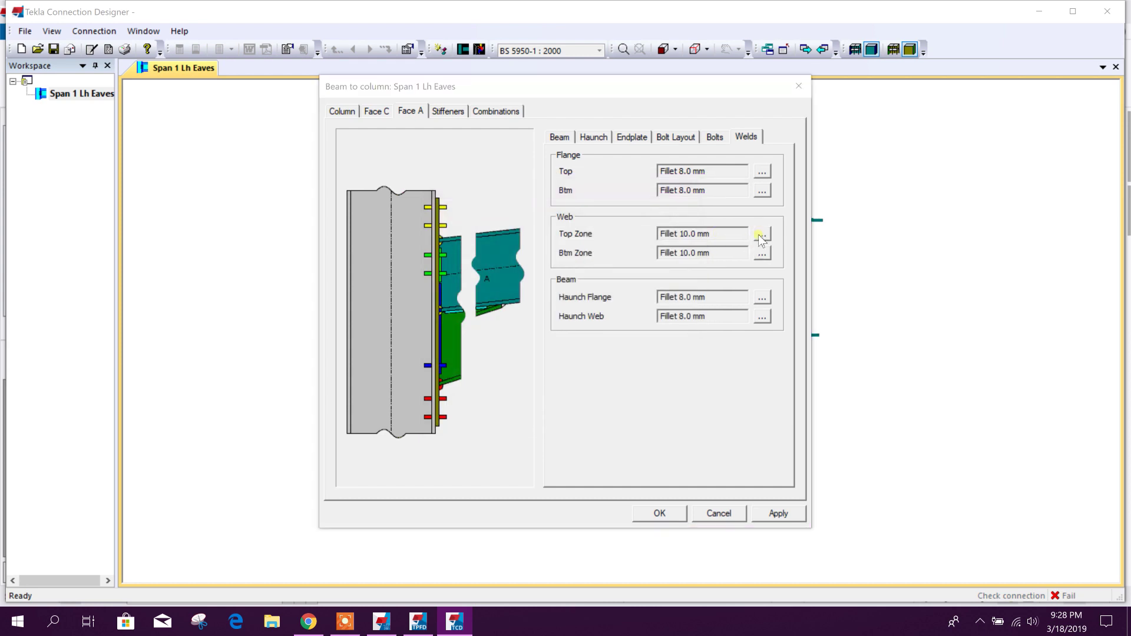
Set the web top zone weld strength to 420 and recheck; tension web weld passes at 0.458
left_click(762, 235)
left_click_drag(588, 230, 484, 239)
type("420")
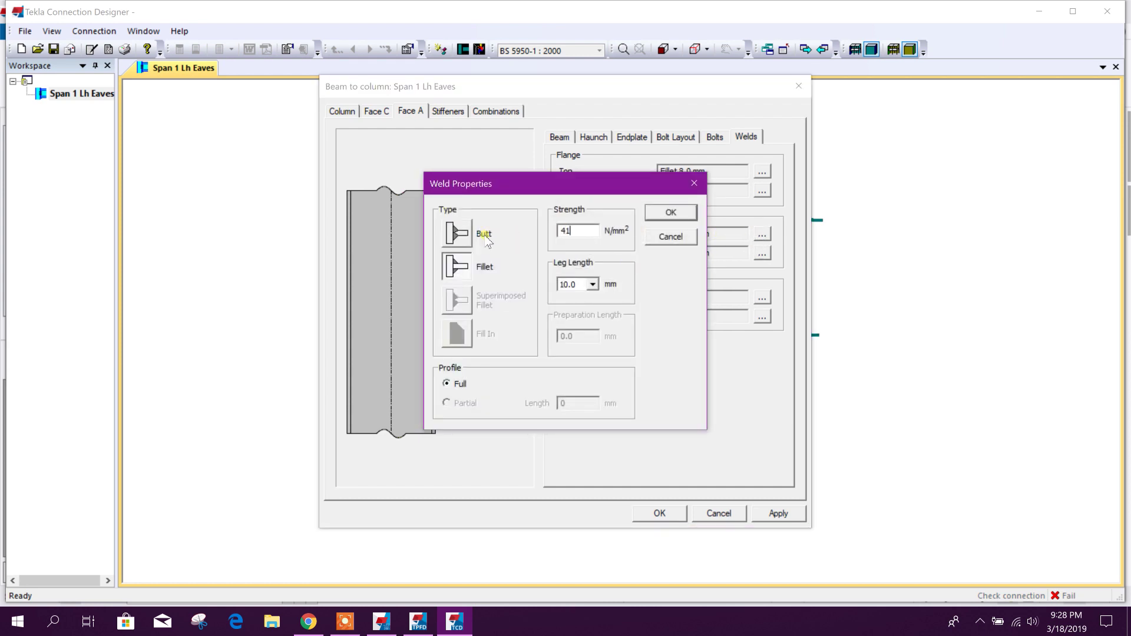
left_click(684, 213)
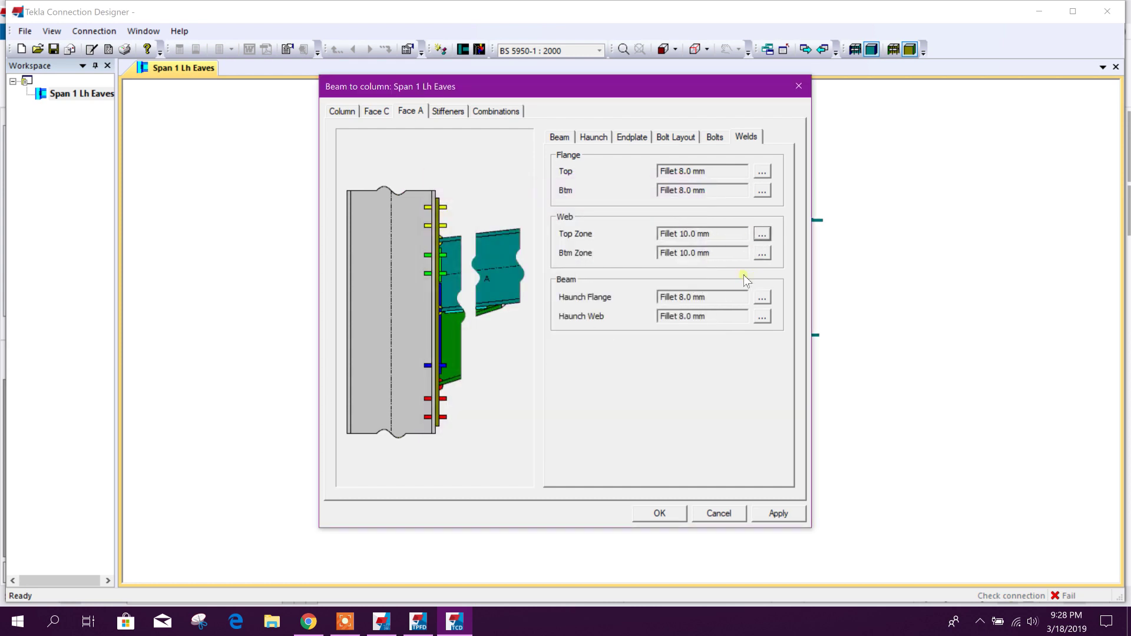
left_click(775, 514)
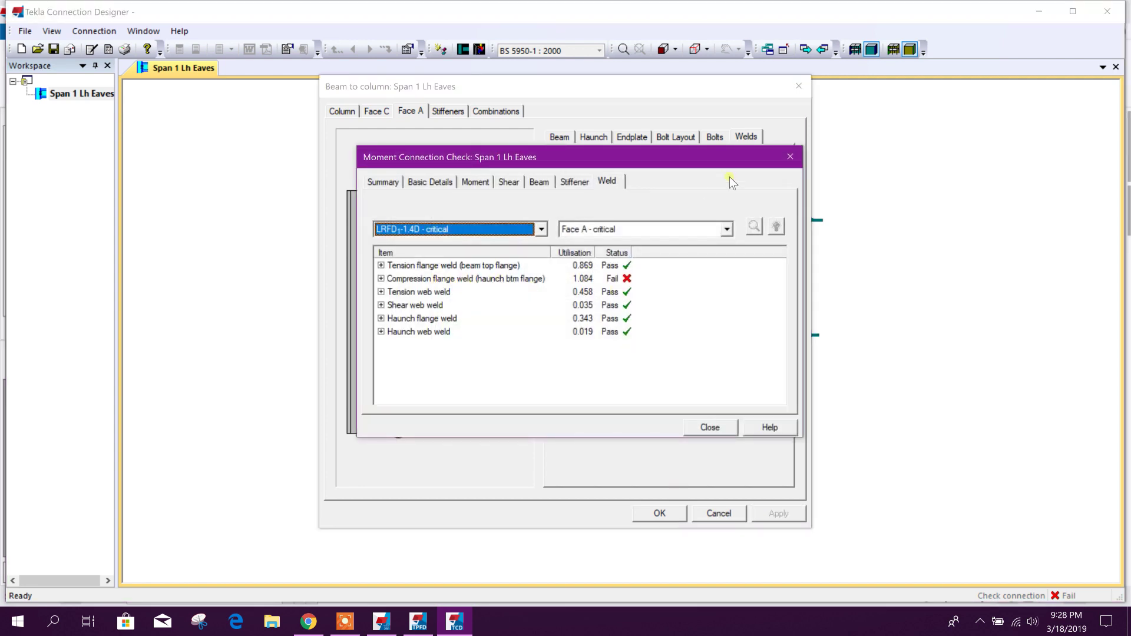
left_click(787, 158)
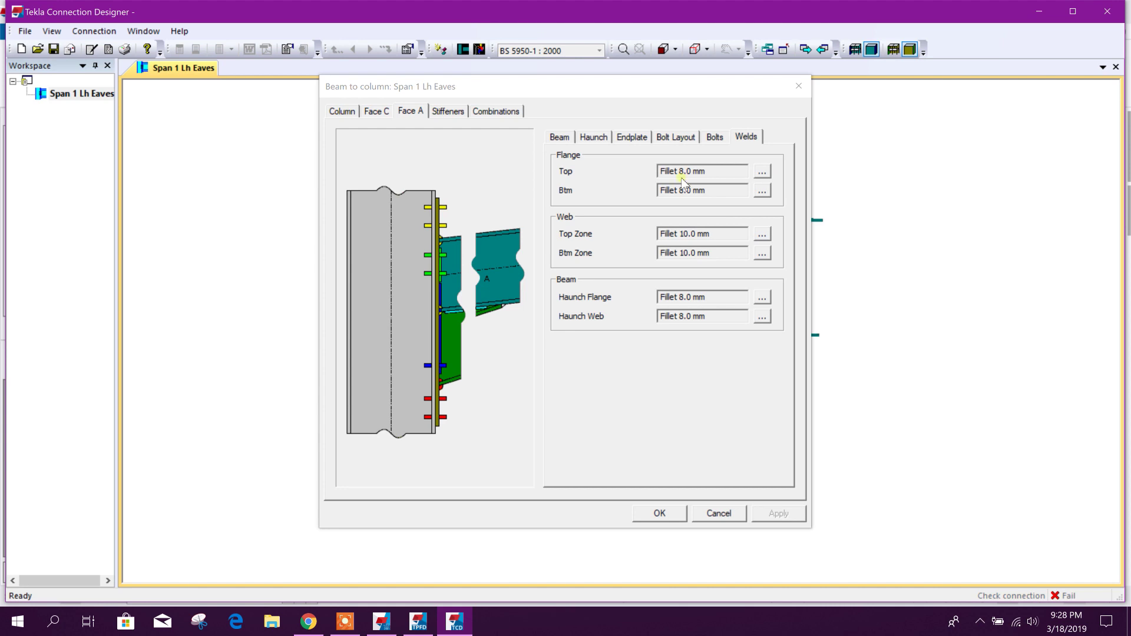
Set the top and bottom flange weld strengths to 415 N/mm²
left_click(762, 171)
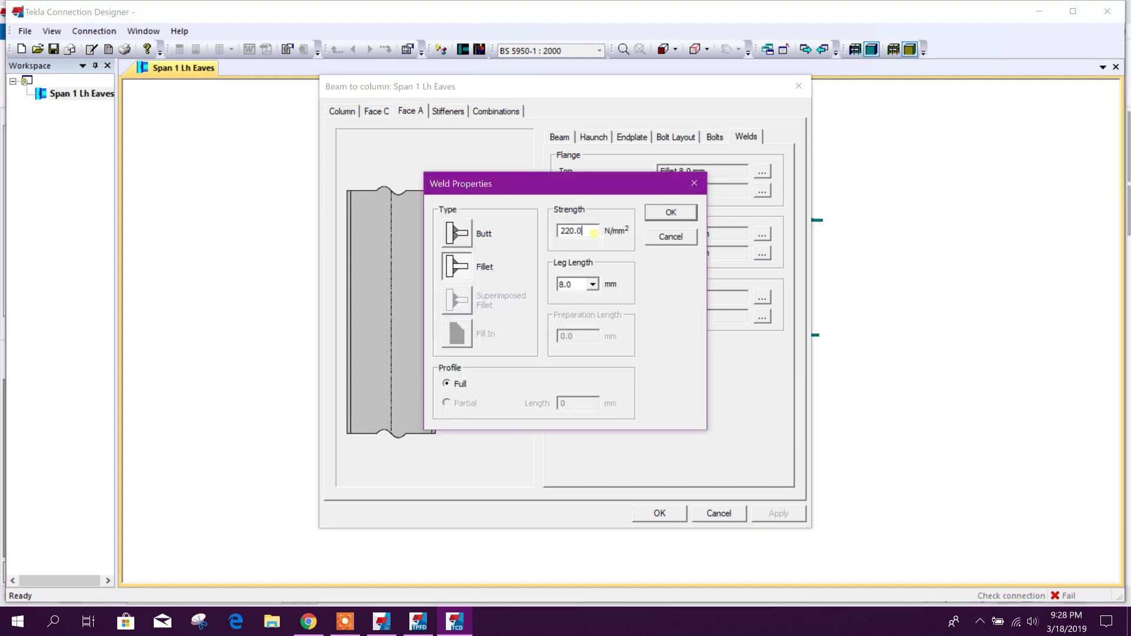
left_click_drag(594, 233, 473, 236)
type("415")
left_click(670, 212)
left_click(762, 190)
left_click_drag(611, 235, 491, 237)
type("415")
left_click(672, 213)
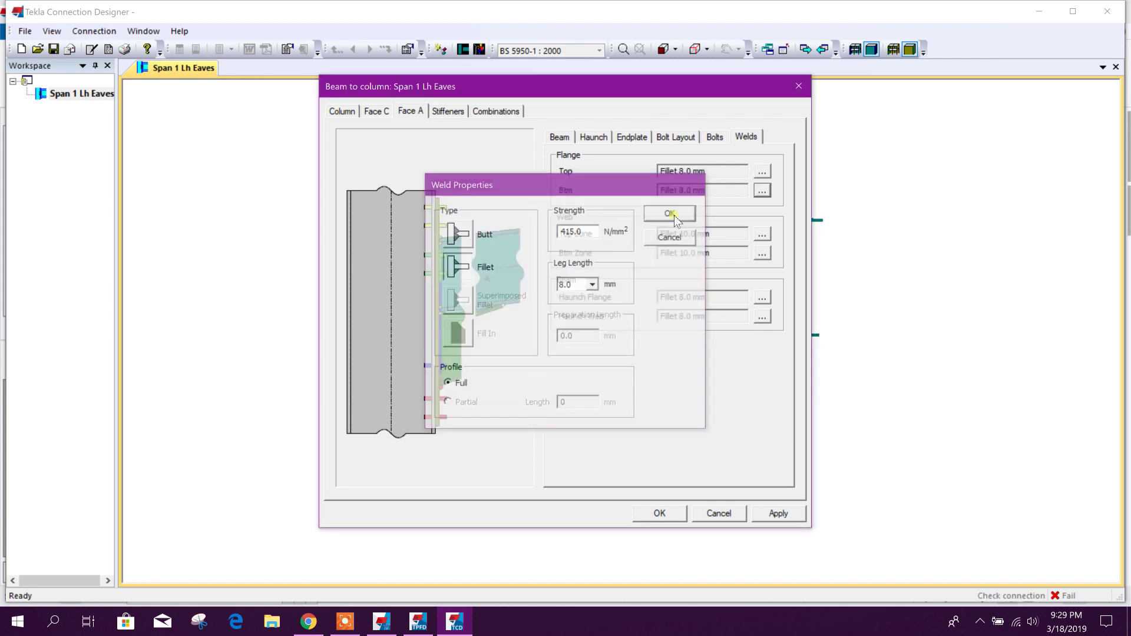
Return the web top and bottom zone welds to 8.0 mm leg length
left_click(761, 234)
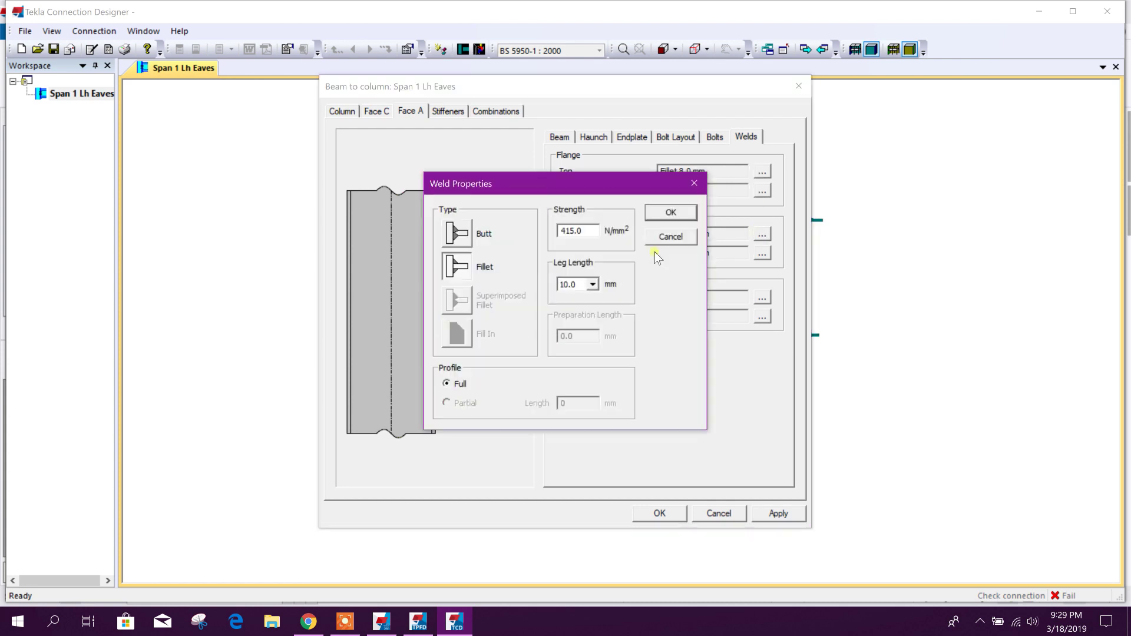
left_click(593, 285)
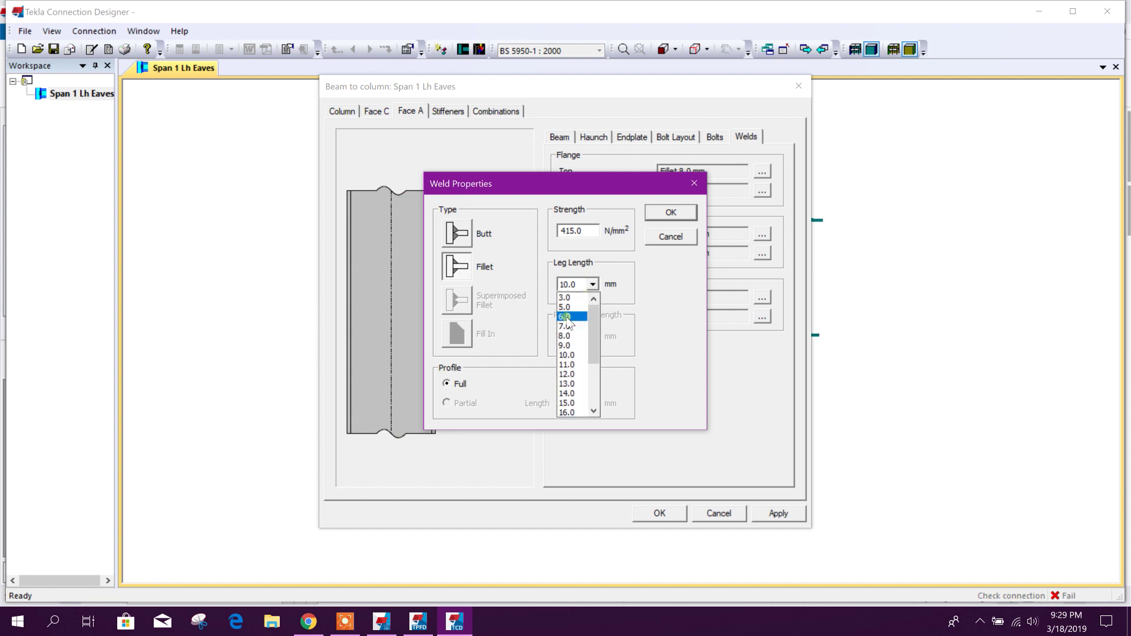
left_click(575, 336)
left_click(672, 215)
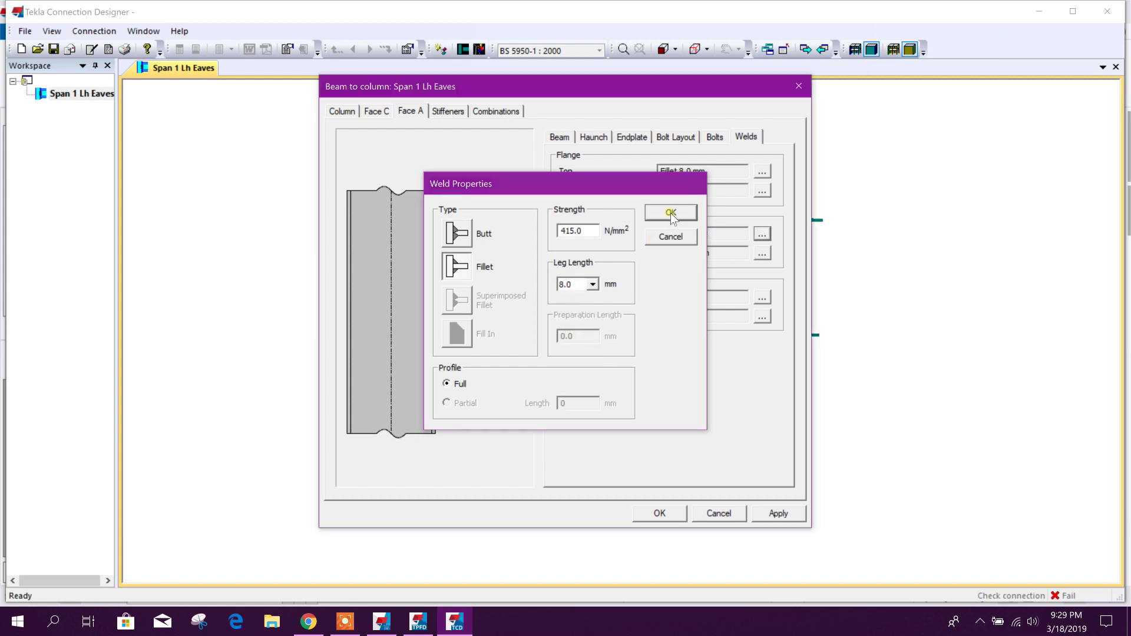
left_click(762, 253)
left_click(593, 284)
scroll(575, 321, "up", 2)
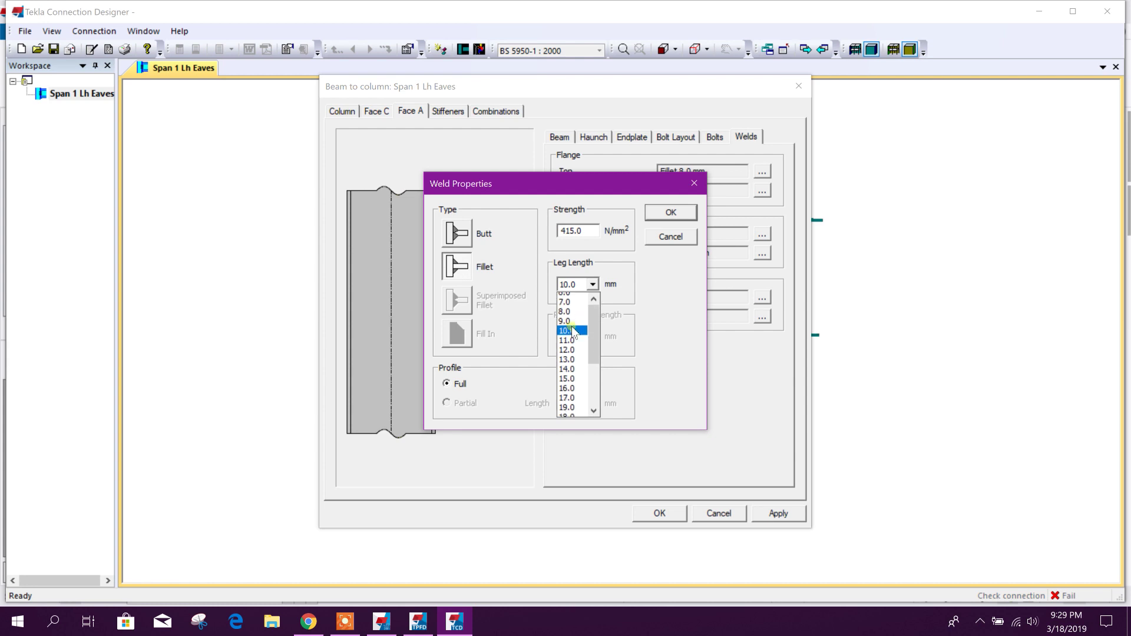
left_click(574, 336)
left_click(670, 213)
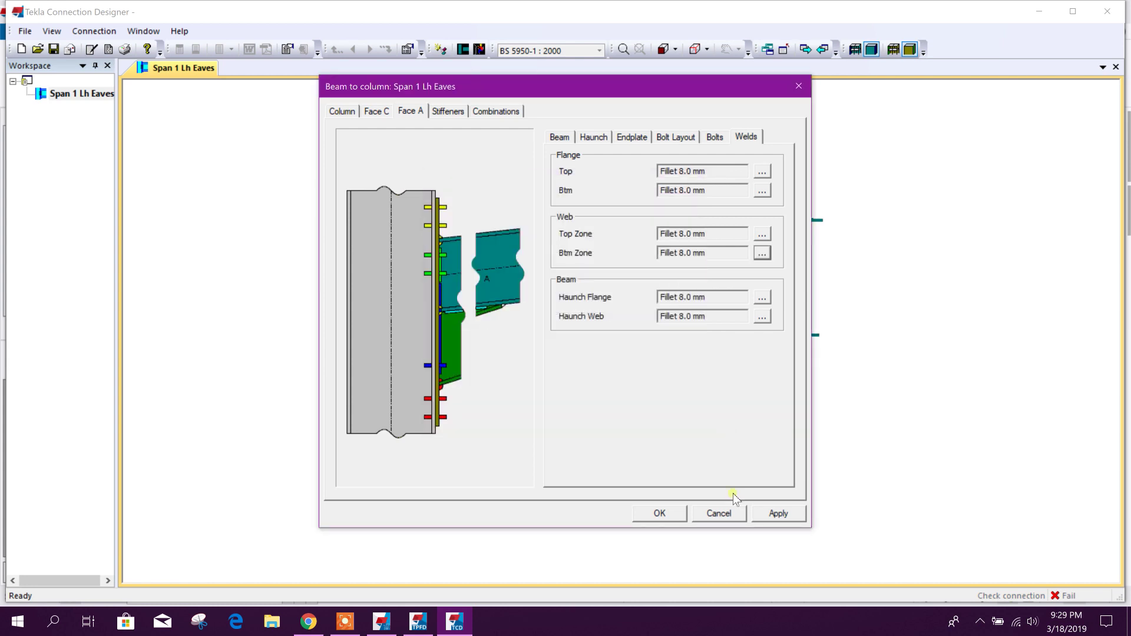
Apply the changes, review the weld check, and recheck the top flange weld properties
left_click(777, 514)
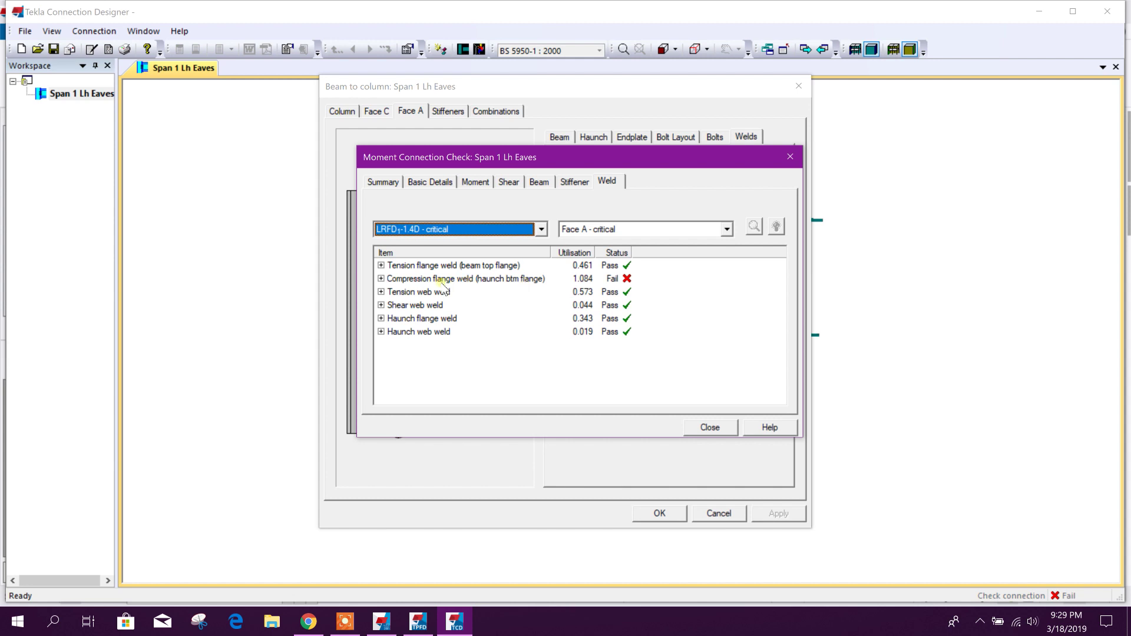
left_click(711, 428)
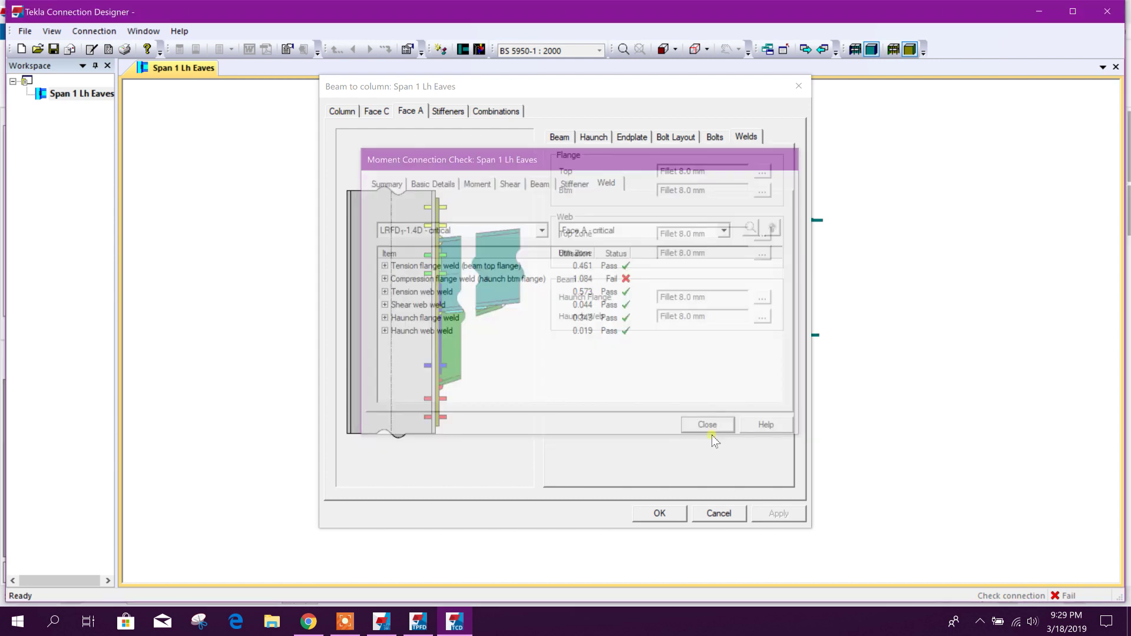
left_click(762, 172)
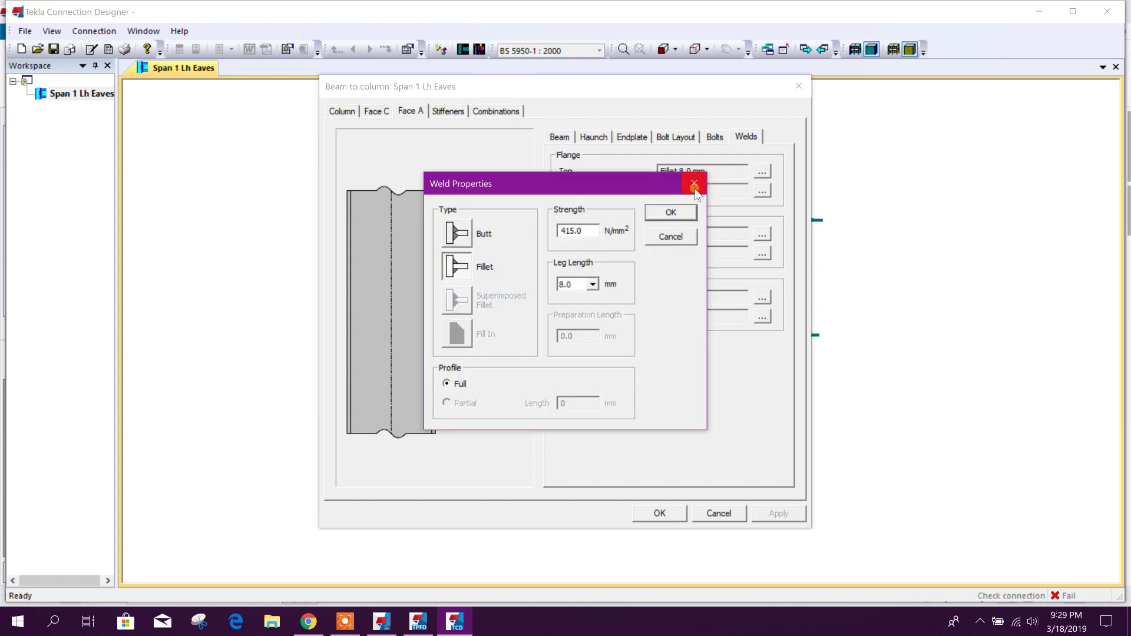
left_click(694, 183)
Set haunch flange weld strength to 410 and haunch web weld to 415, then recheck
left_click(762, 299)
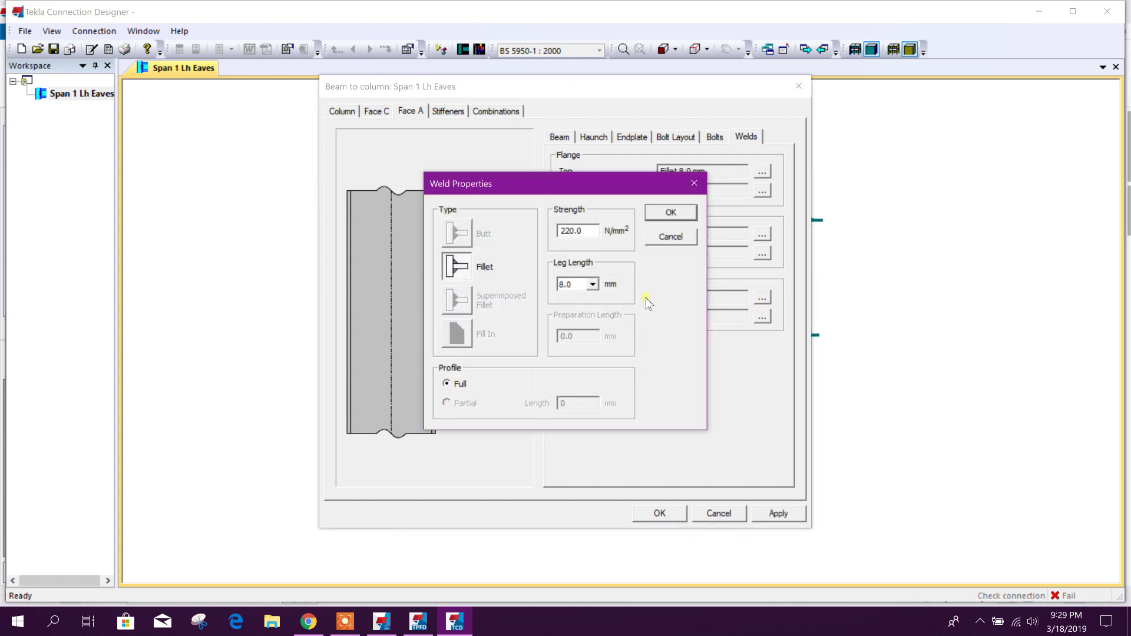
left_click_drag(594, 231, 495, 241)
type("410")
left_click(671, 212)
left_click(762, 317)
left_click_drag(592, 231, 521, 239)
type("415")
left_click(658, 213)
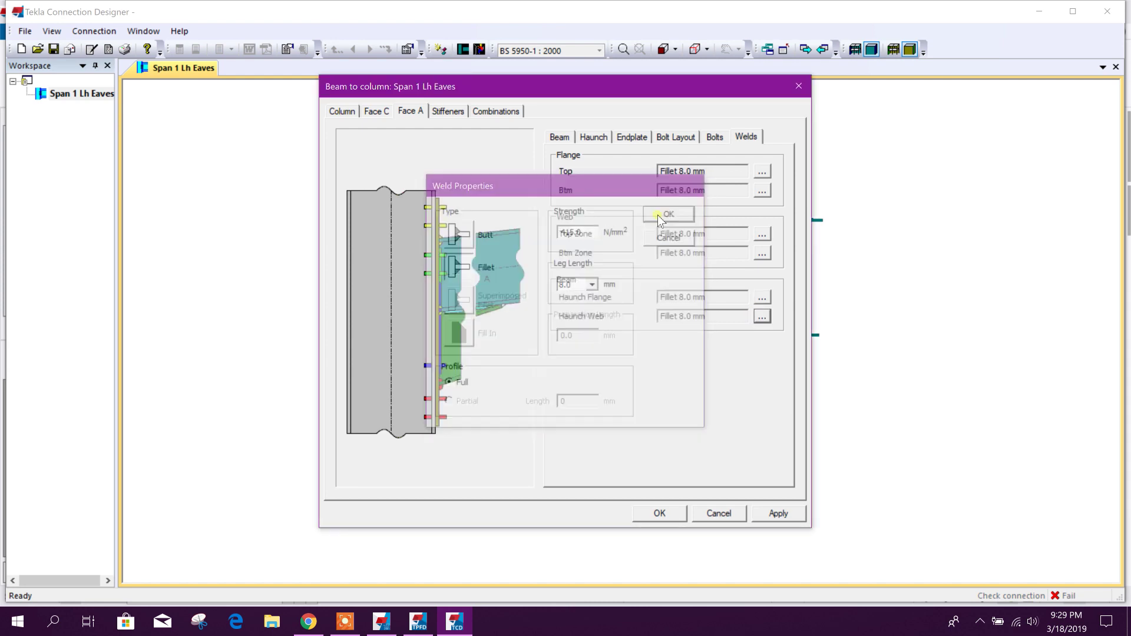
left_click(778, 514)
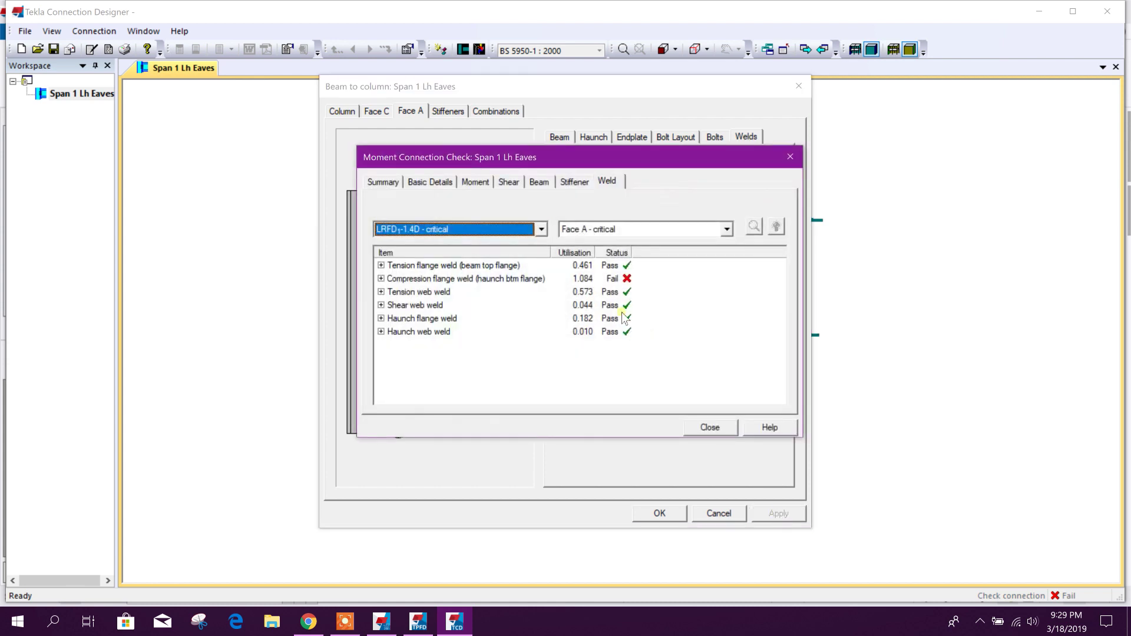
Inspect the compression flange weld failure details, including the required nominal weld size
left_click(400, 279)
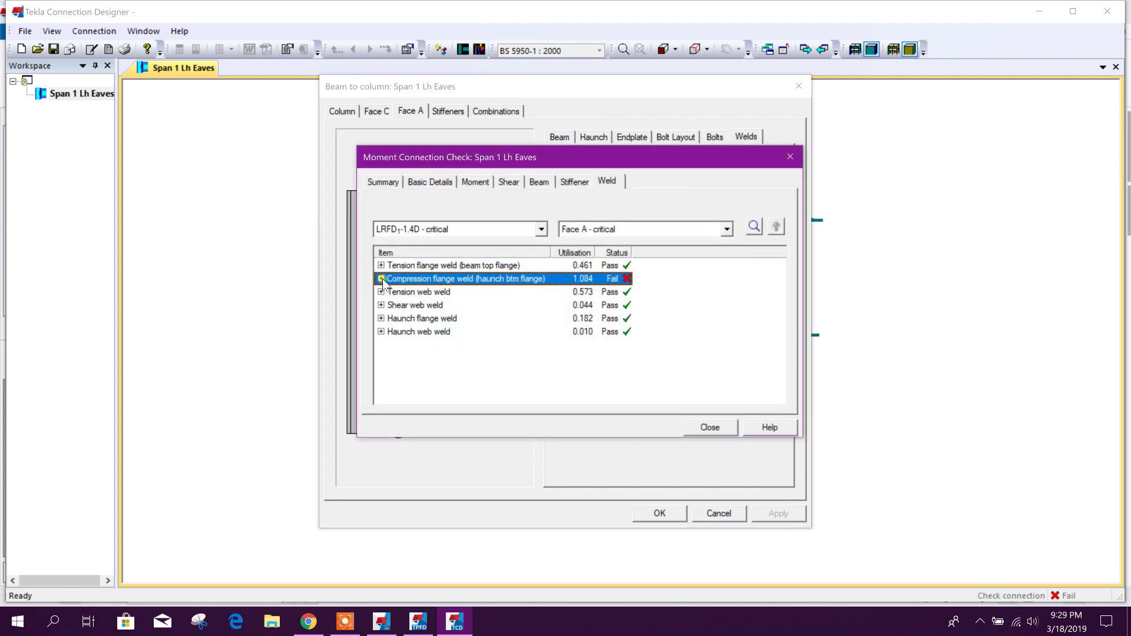
double_click(386, 280)
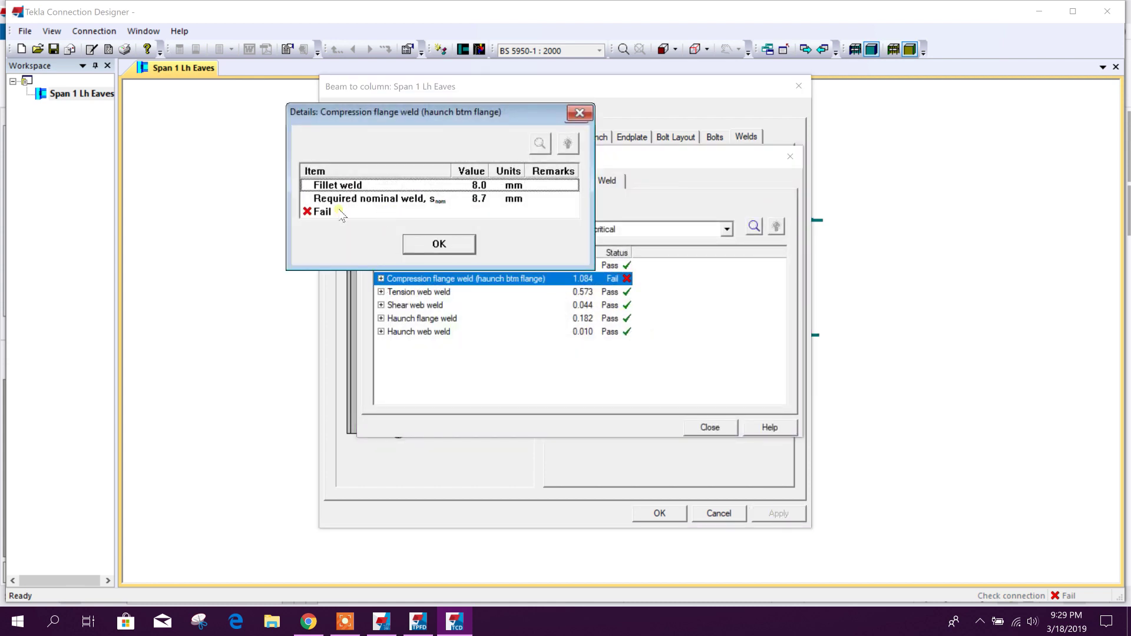
left_click(383, 212)
left_click(383, 199)
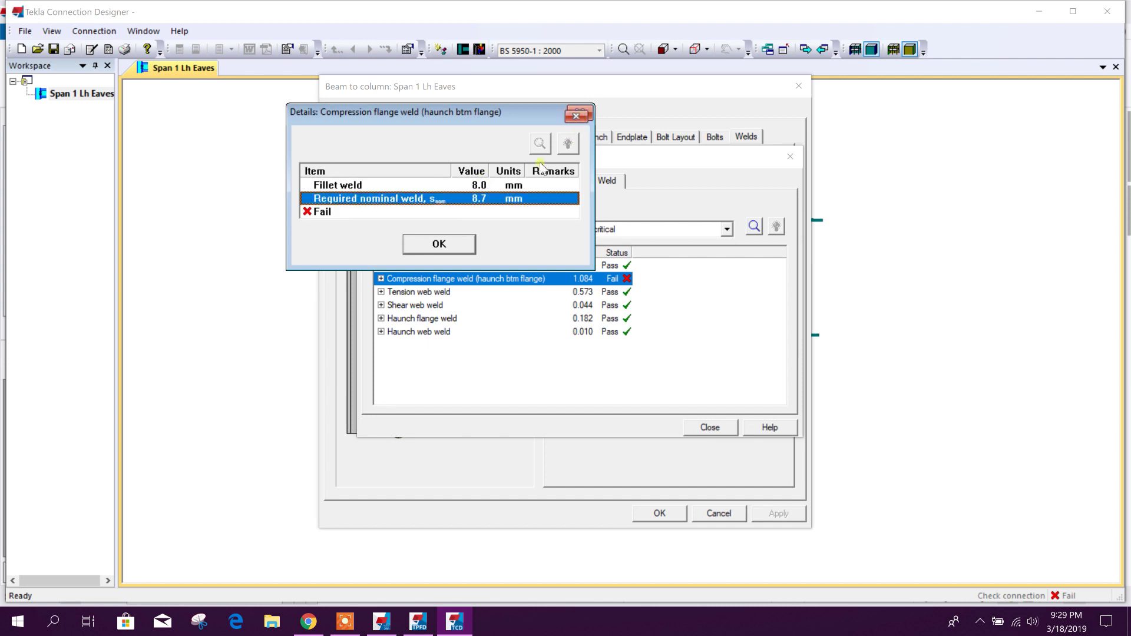
left_click(576, 115)
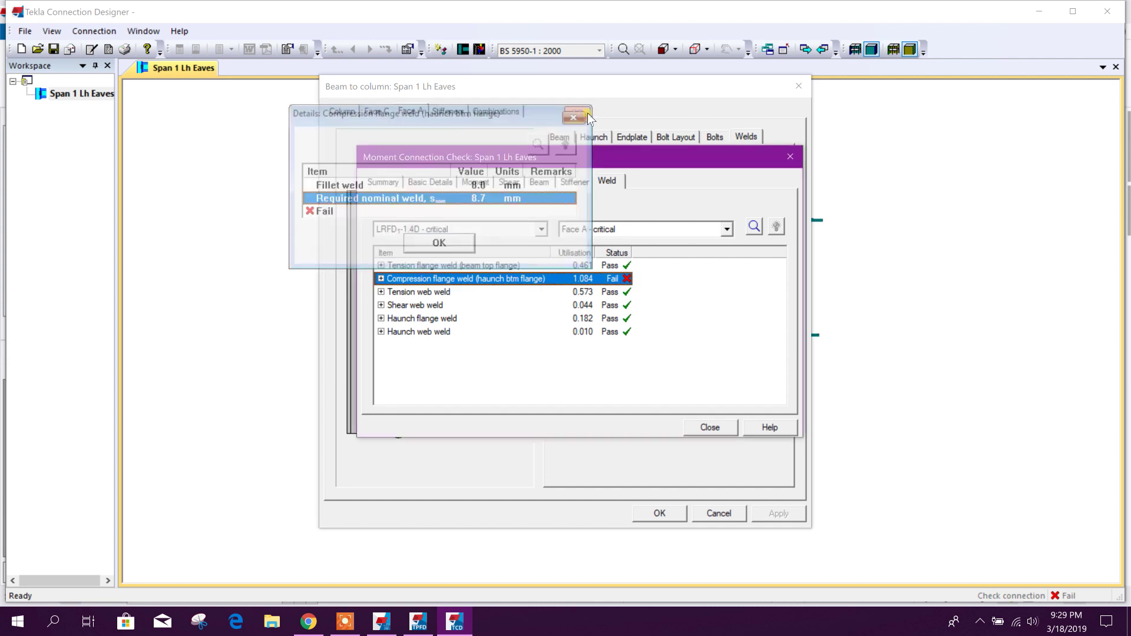
left_click(787, 165)
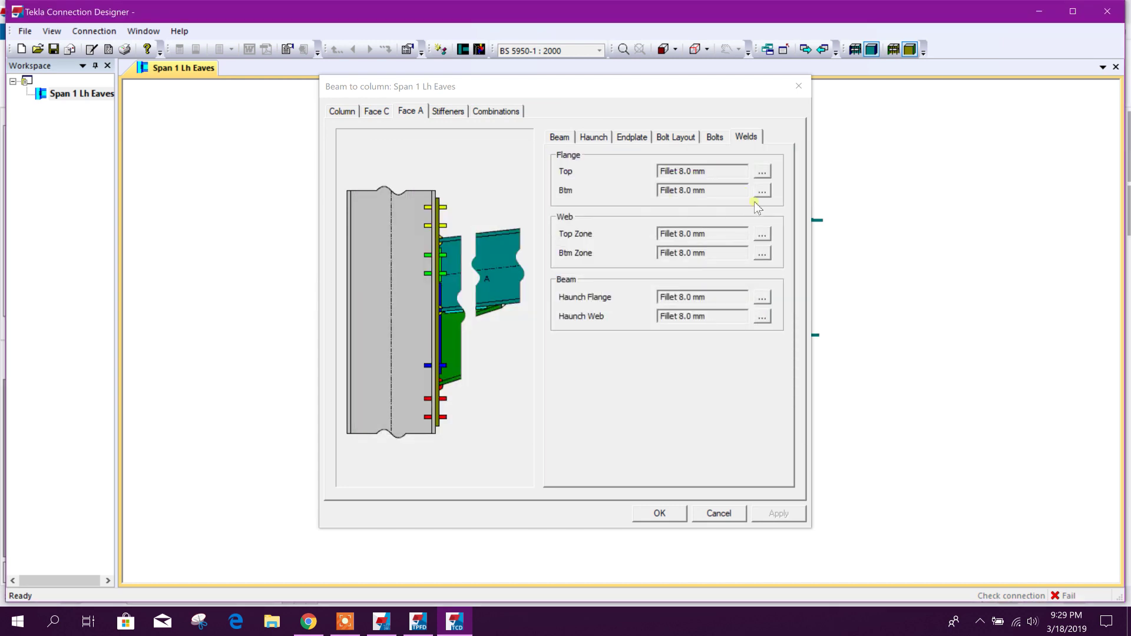
Set the top and bottom flange weld leg lengths to 9.0 mm
left_click(763, 171)
left_click(592, 284)
left_click(566, 307)
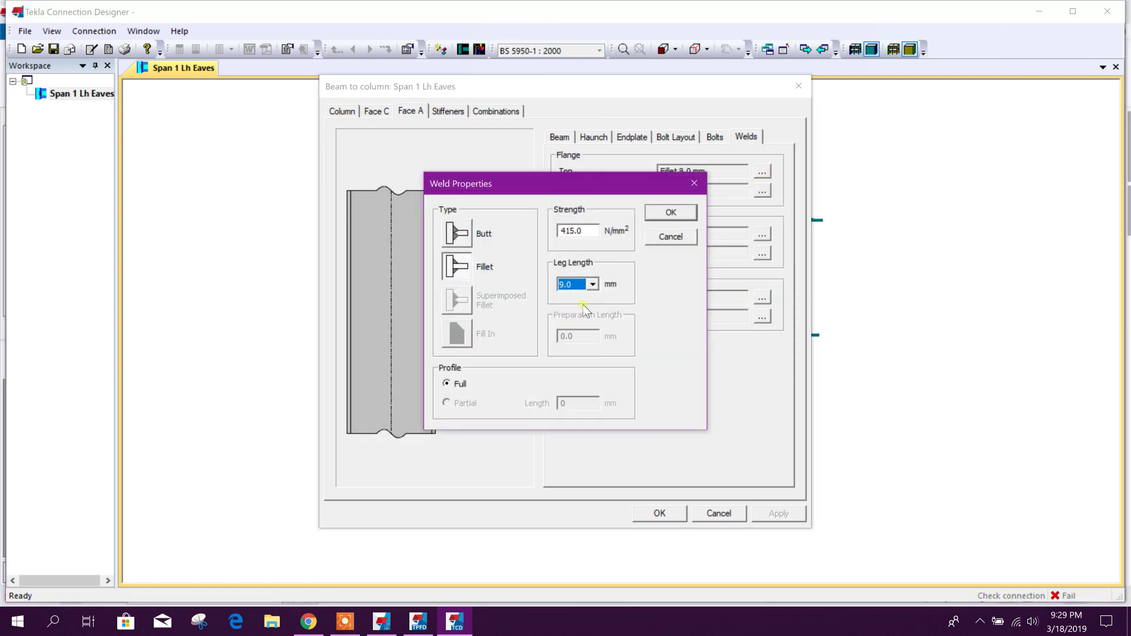
left_click(671, 212)
left_click(592, 284)
left_click(567, 306)
left_click(672, 214)
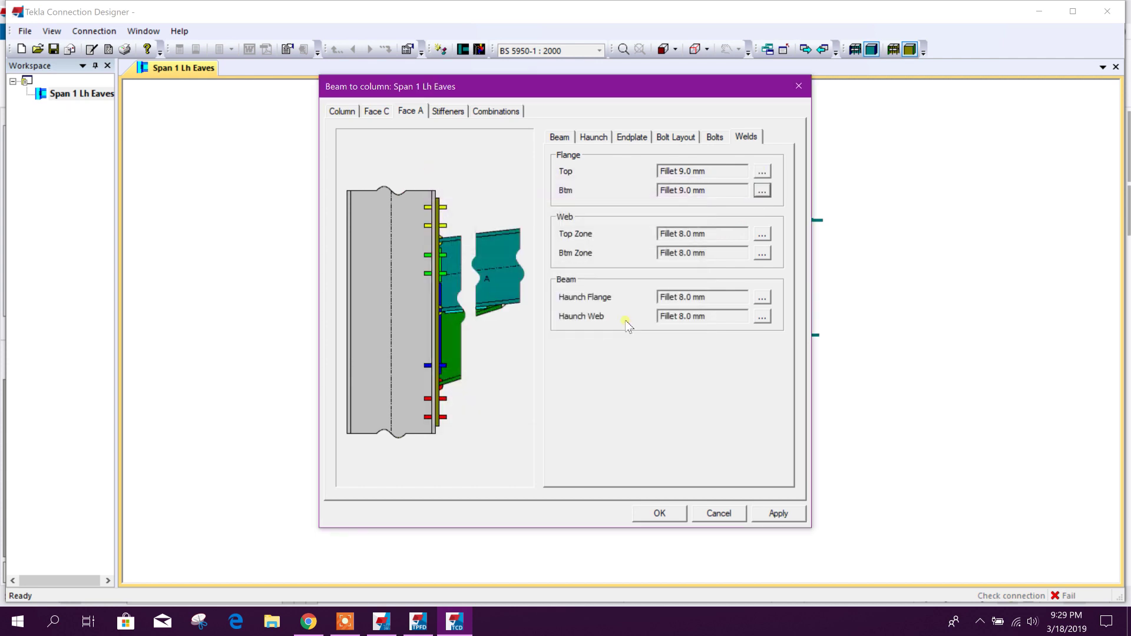
Apply the weld changes, recheck, and accept the beam-to-column connection
left_click(777, 514)
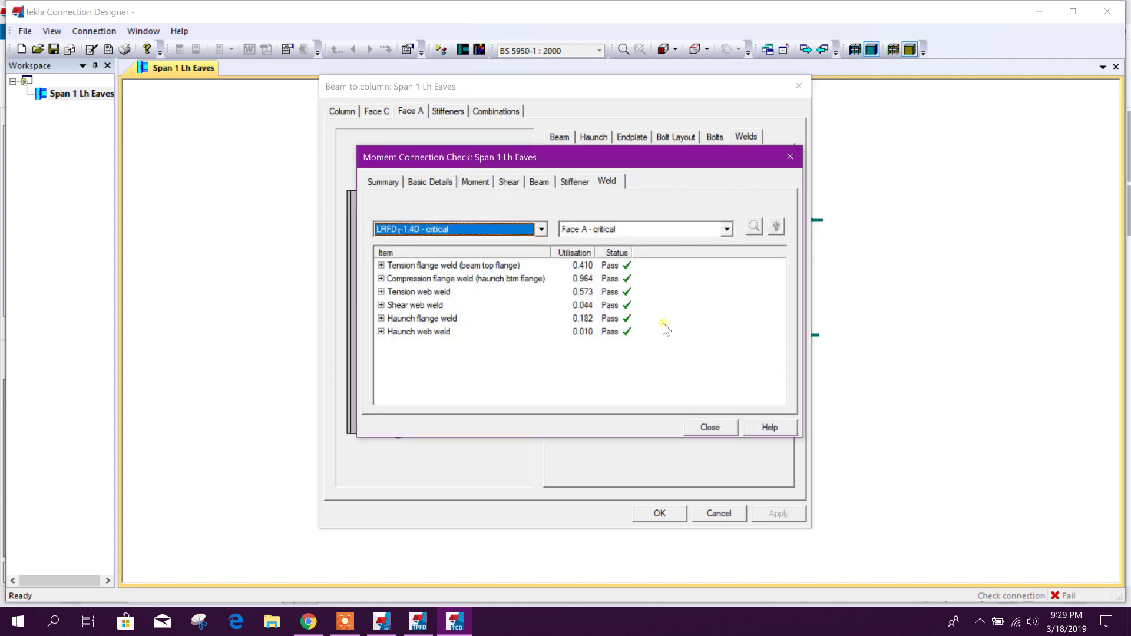
left_click(711, 428)
left_click(672, 517)
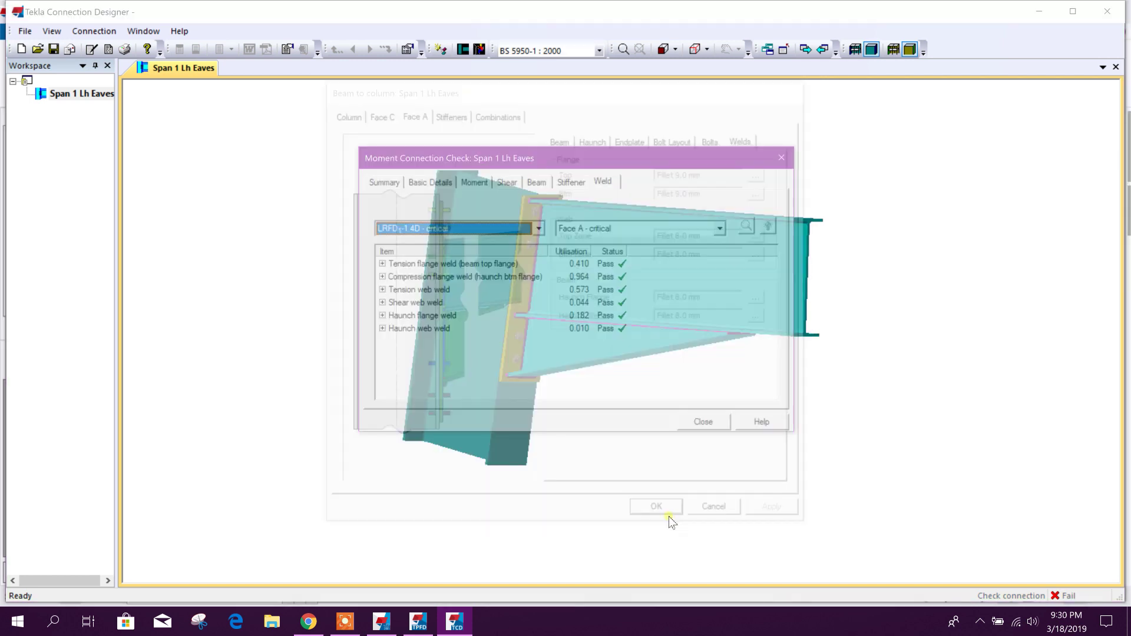
left_click(707, 431)
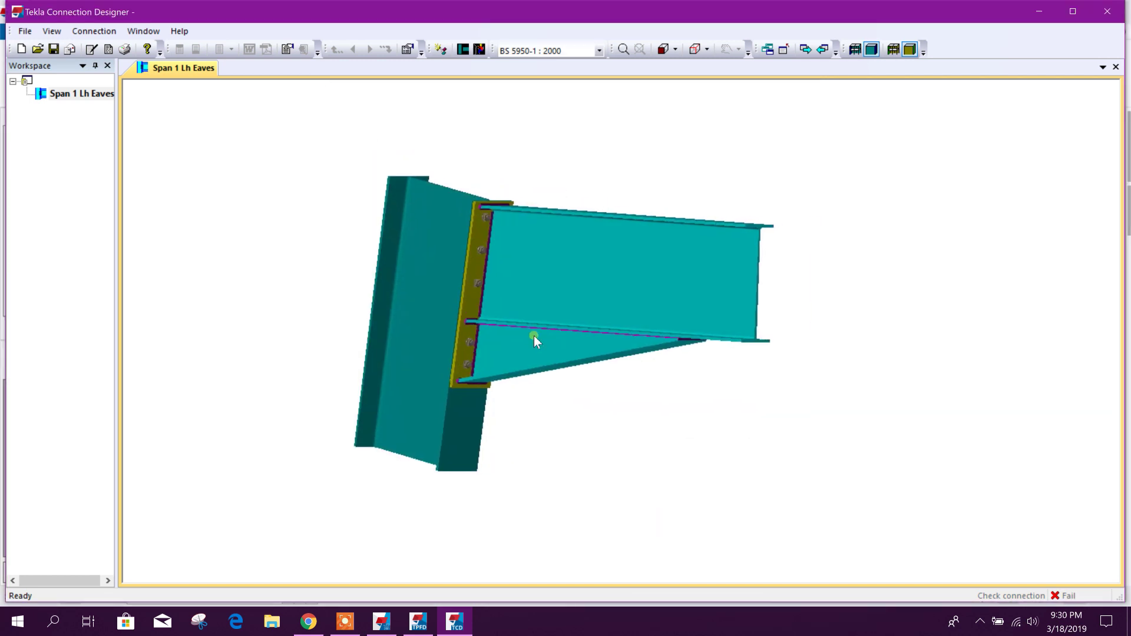
Maximize the window, keep Full report contents, and generate the Span 1 Lh Eaves report
double_click(36, 12)
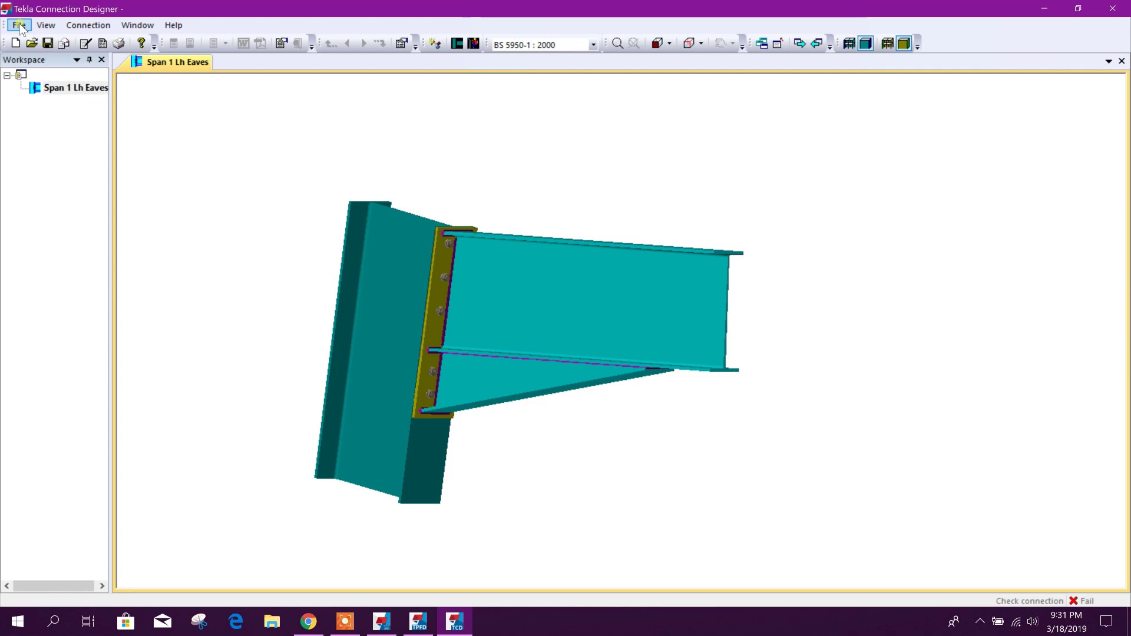
left_click(20, 26)
left_click(65, 176)
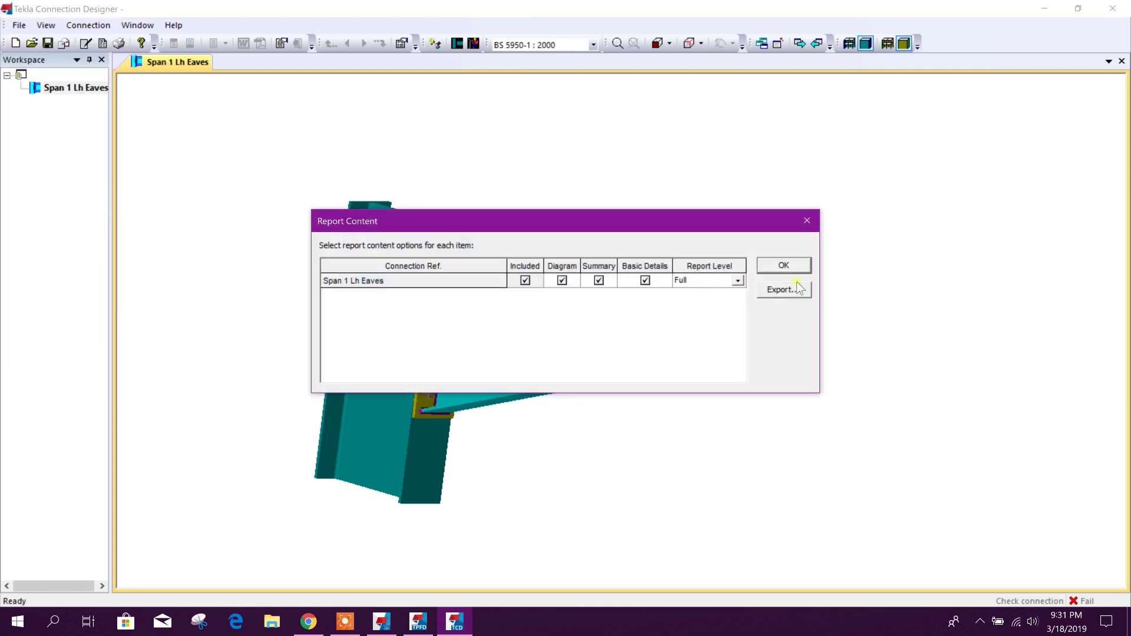
left_click(784, 267)
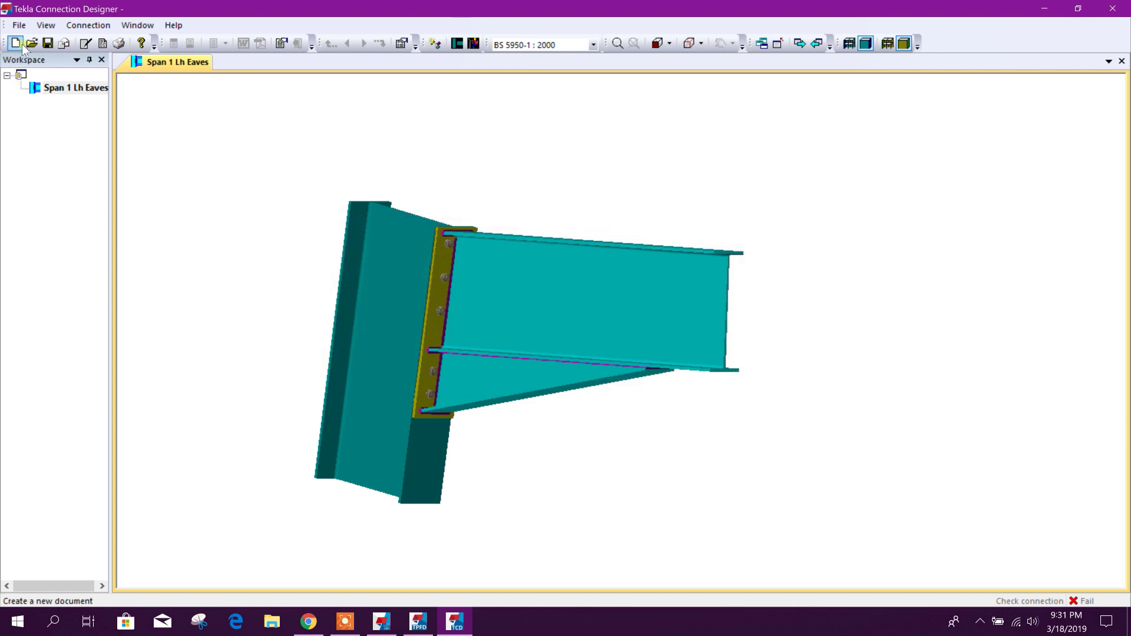
left_click(19, 25)
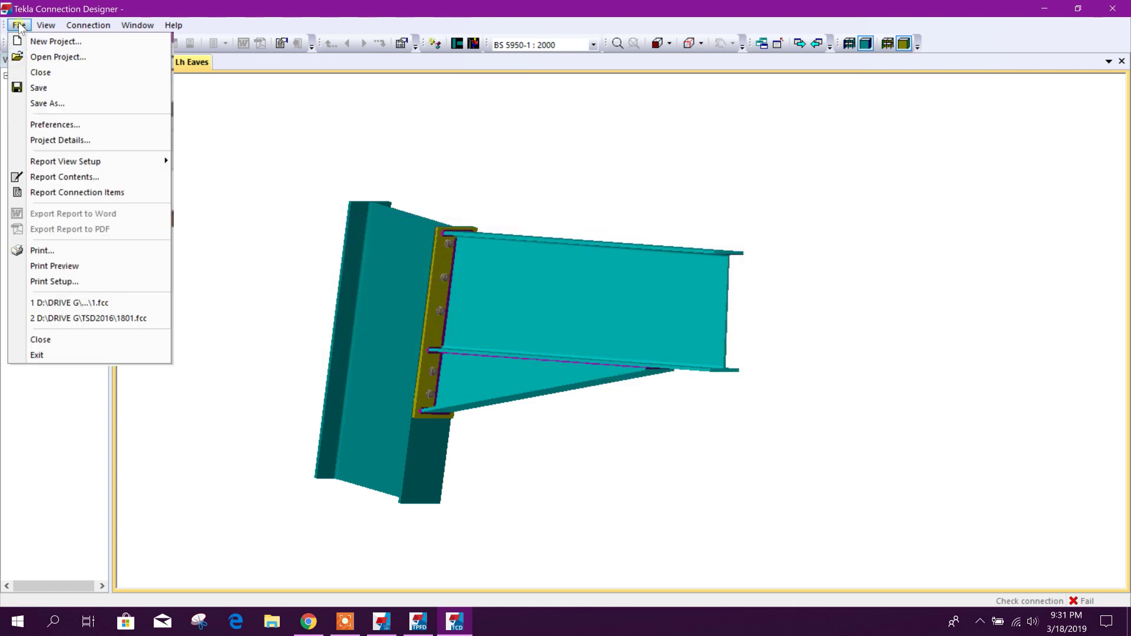
left_click(109, 194)
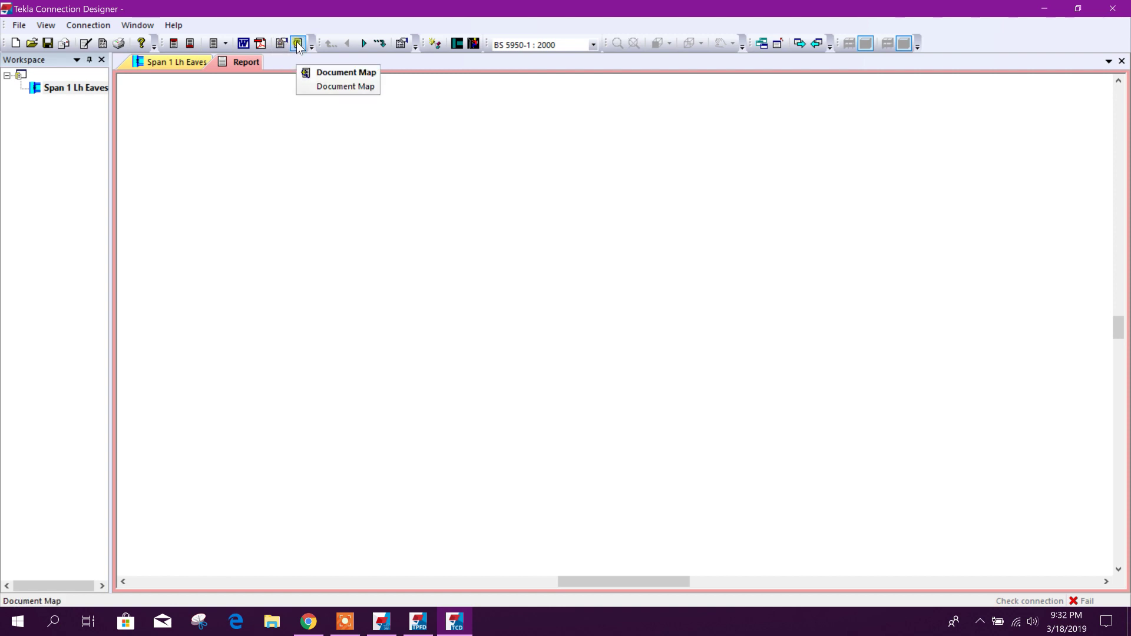
Export the report as 1.pdf to the Desktop and open it in Acrobat
left_click(262, 42)
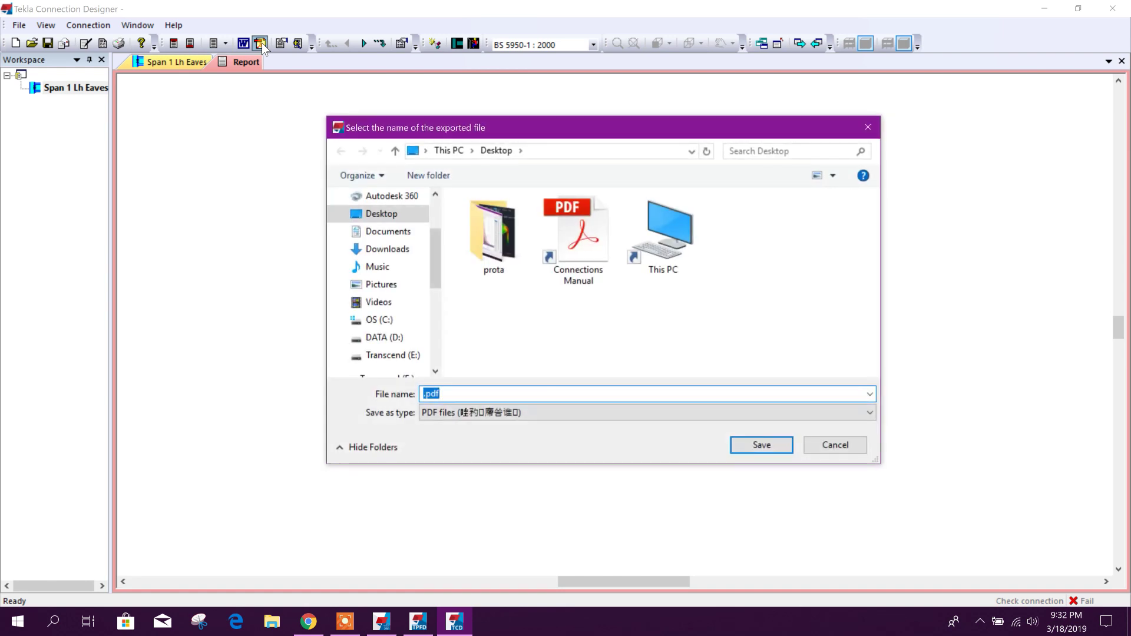
left_click(835, 445)
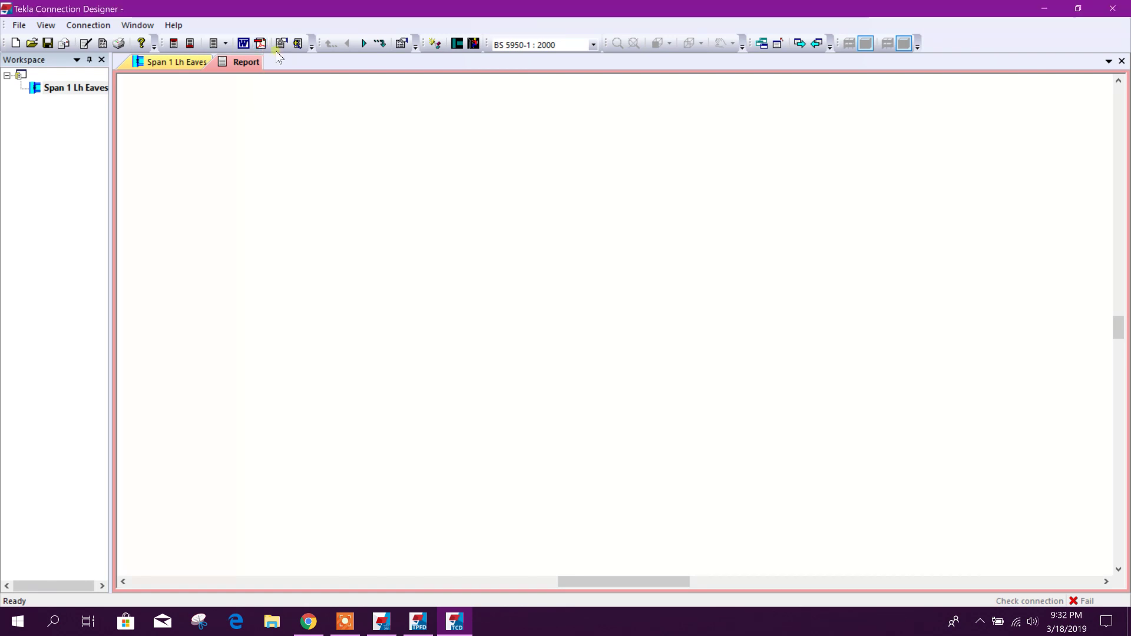
left_click(261, 42)
left_click(577, 411)
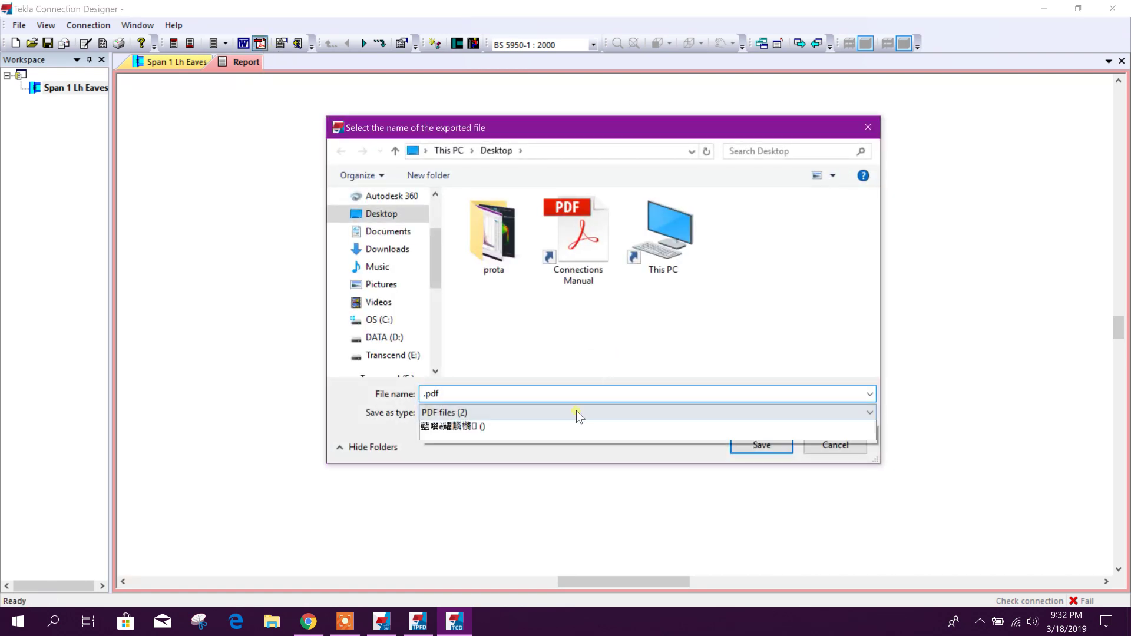
left_click(578, 414)
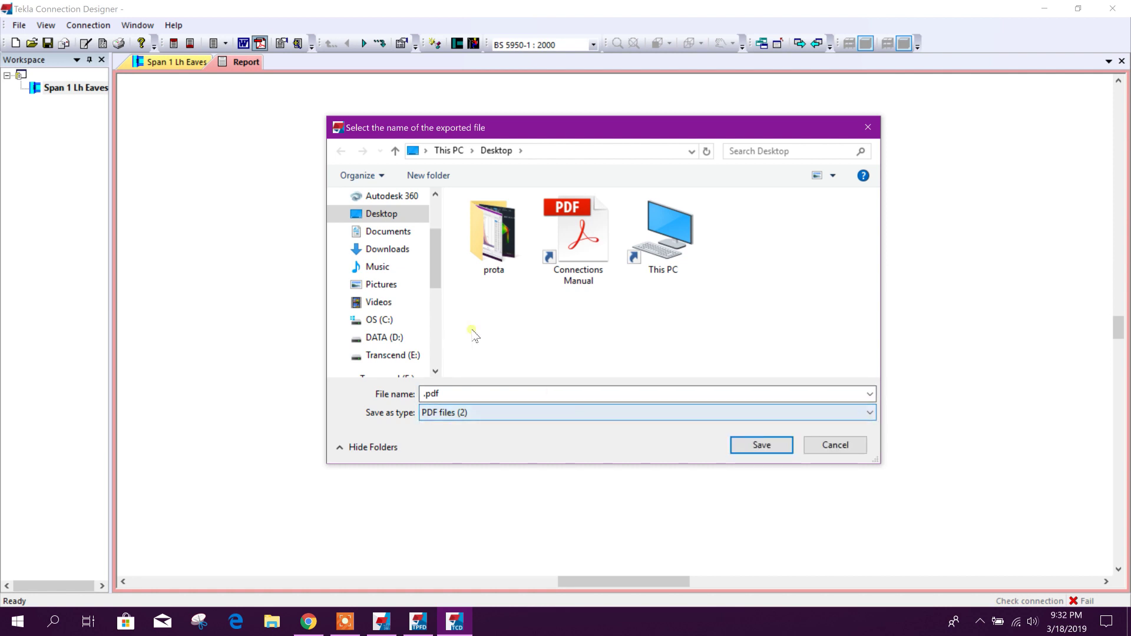
left_click(490, 331)
left_click(424, 394)
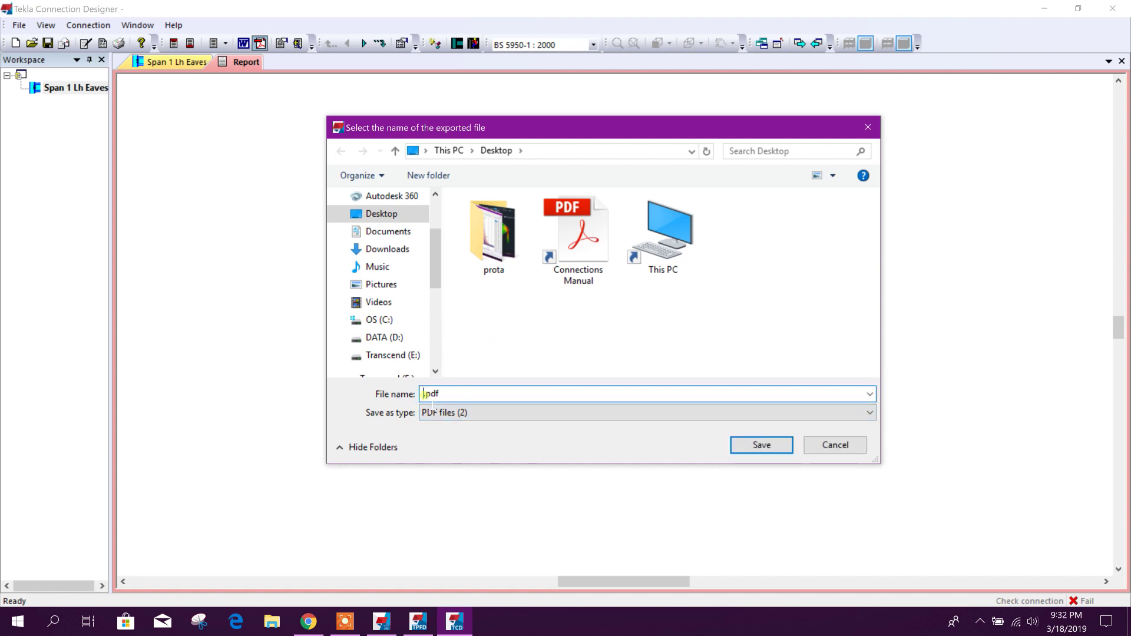
type("1")
left_click(754, 447)
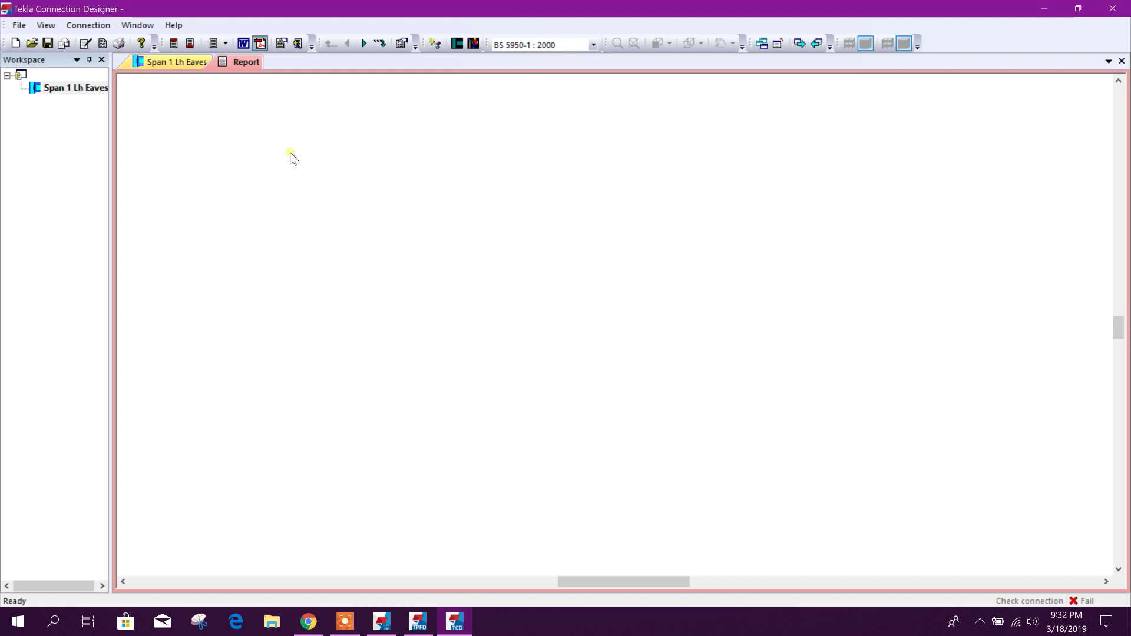
left_click(602, 341)
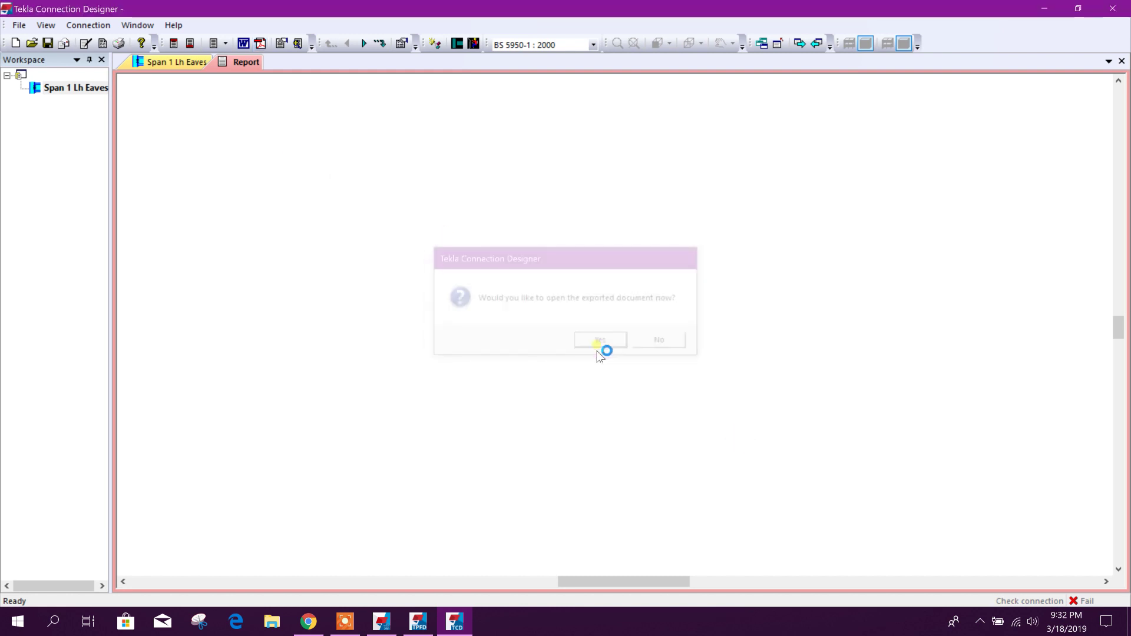
scroll(482, 239, "down", 3)
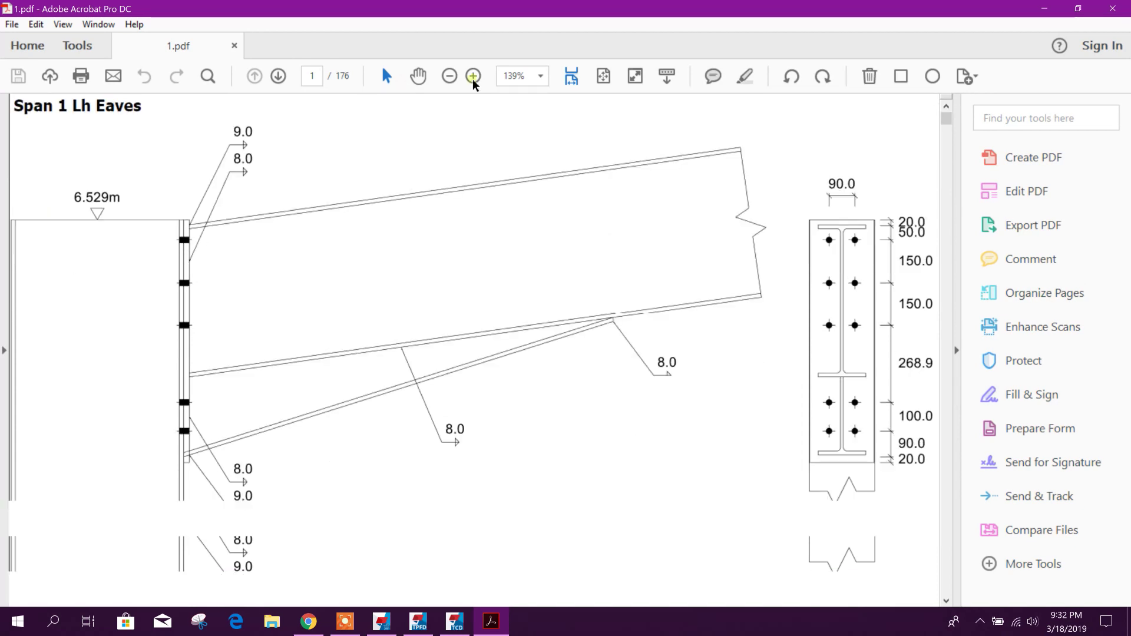
Fit one full page, scroll through the 176-page report, then minimize Acrobat
left_click(604, 76)
scroll(581, 276, "down", 18)
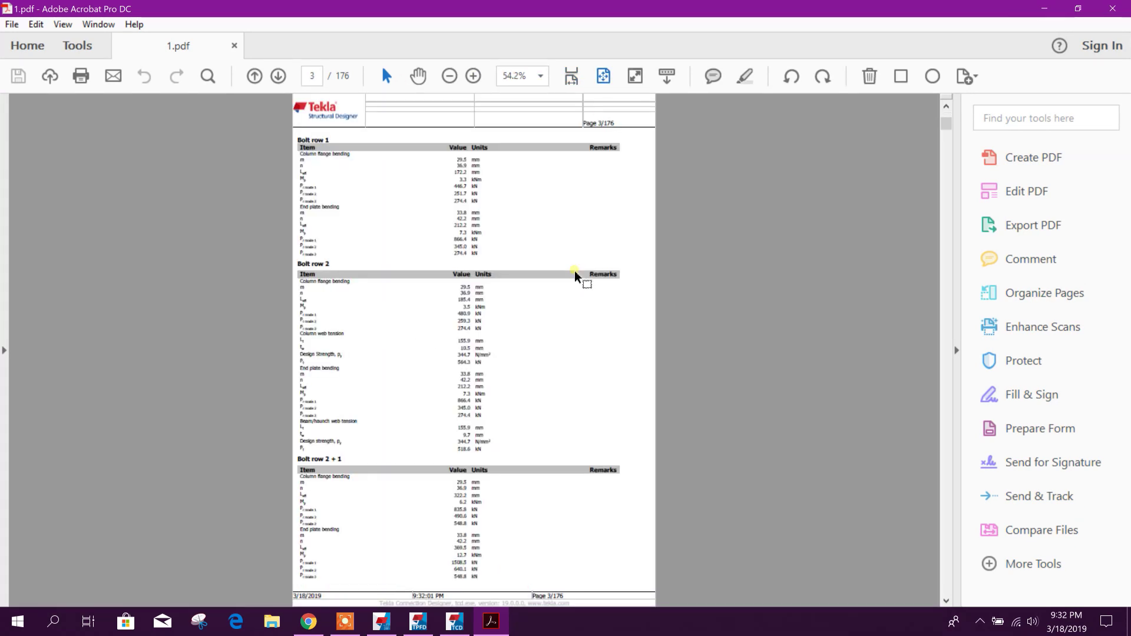
scroll(575, 274, "down", 20)
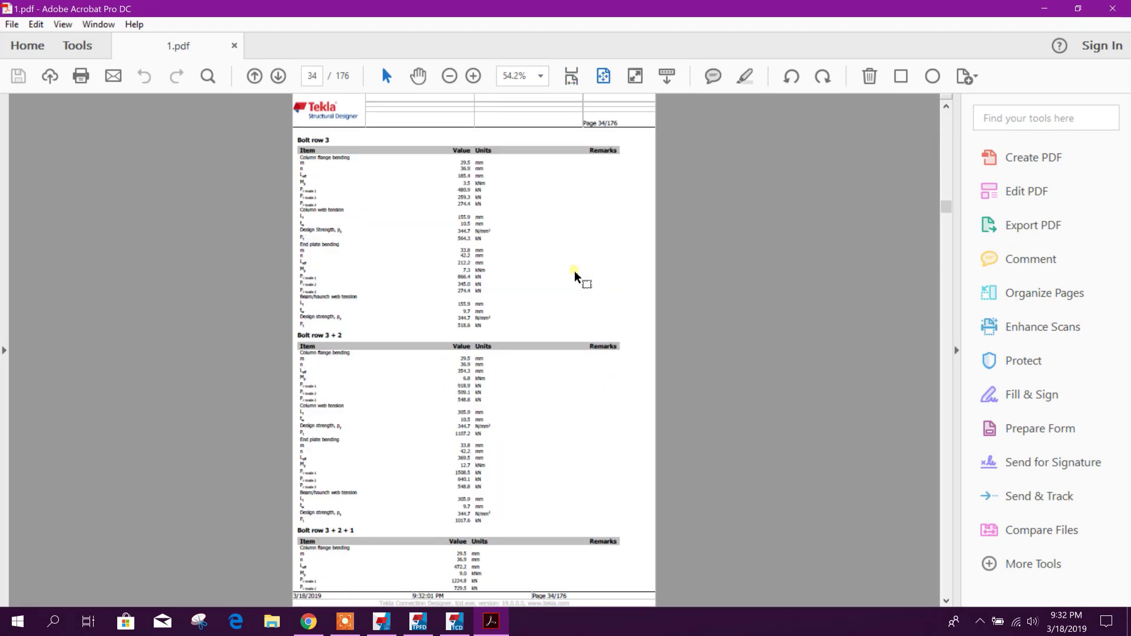
scroll(576, 275, "down", 8)
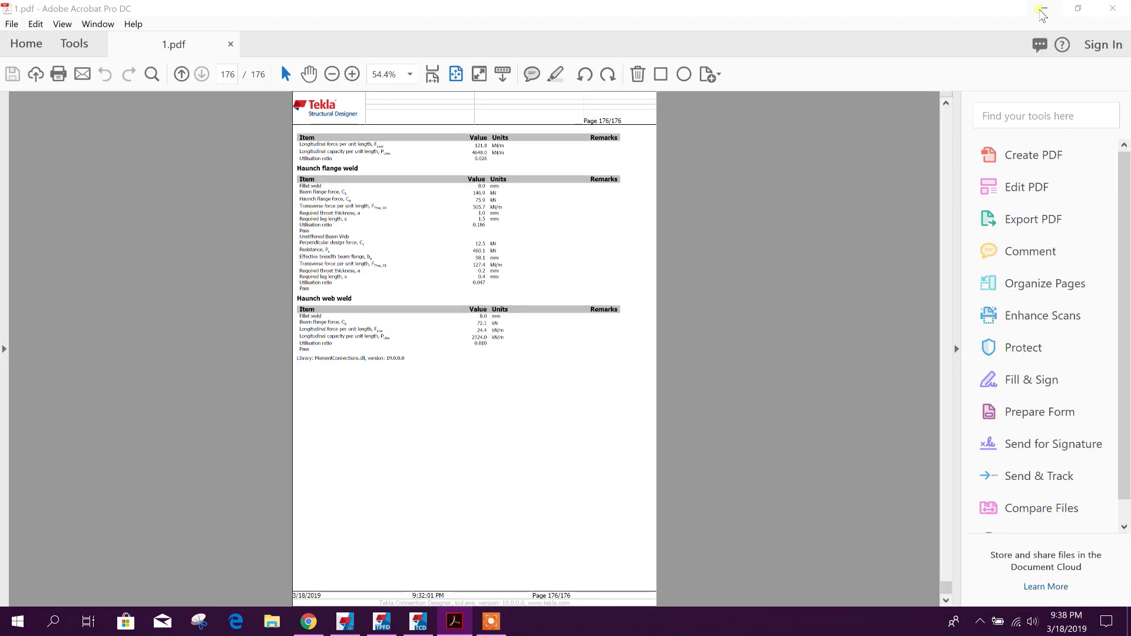
left_click(1043, 9)
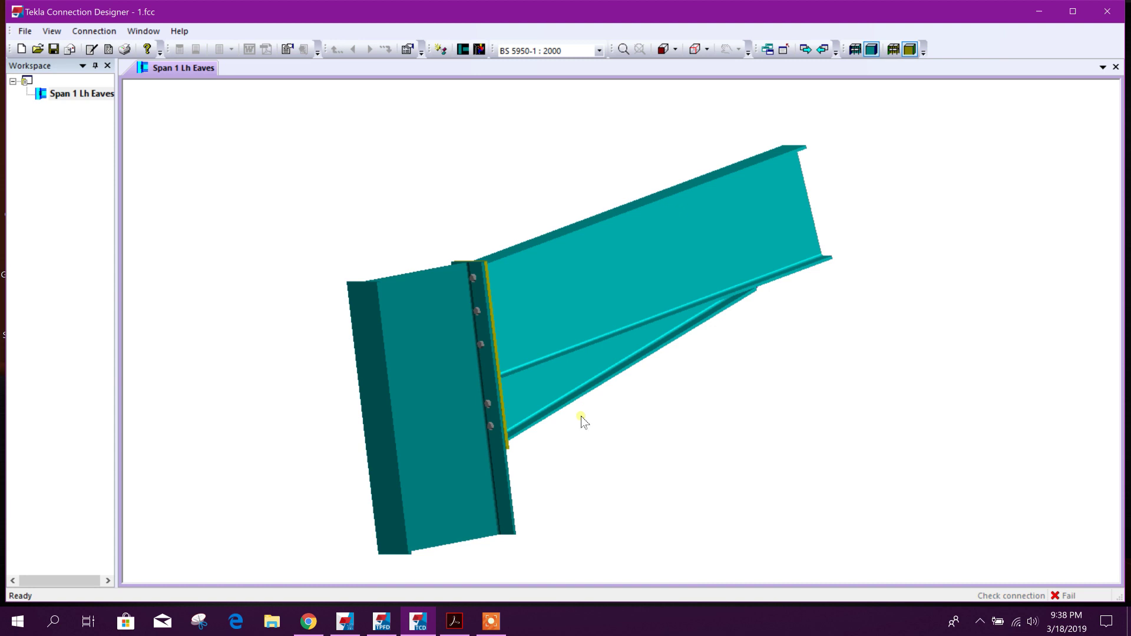
scroll(530, 484, "down", 1)
left_click(361, 616)
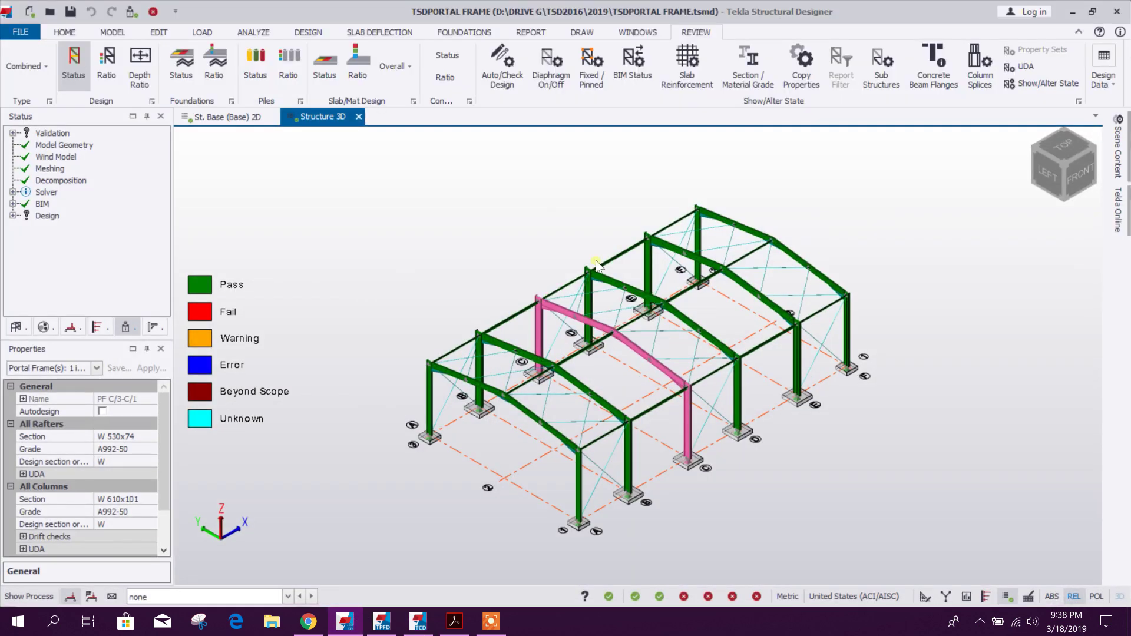
left_click(382, 622)
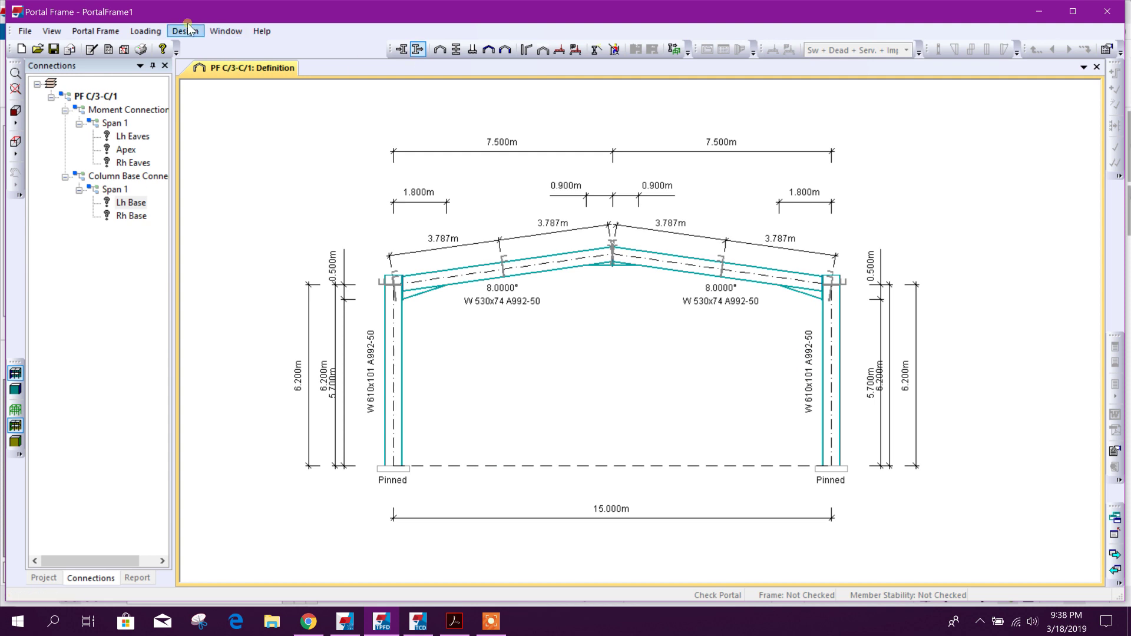
left_click(418, 622)
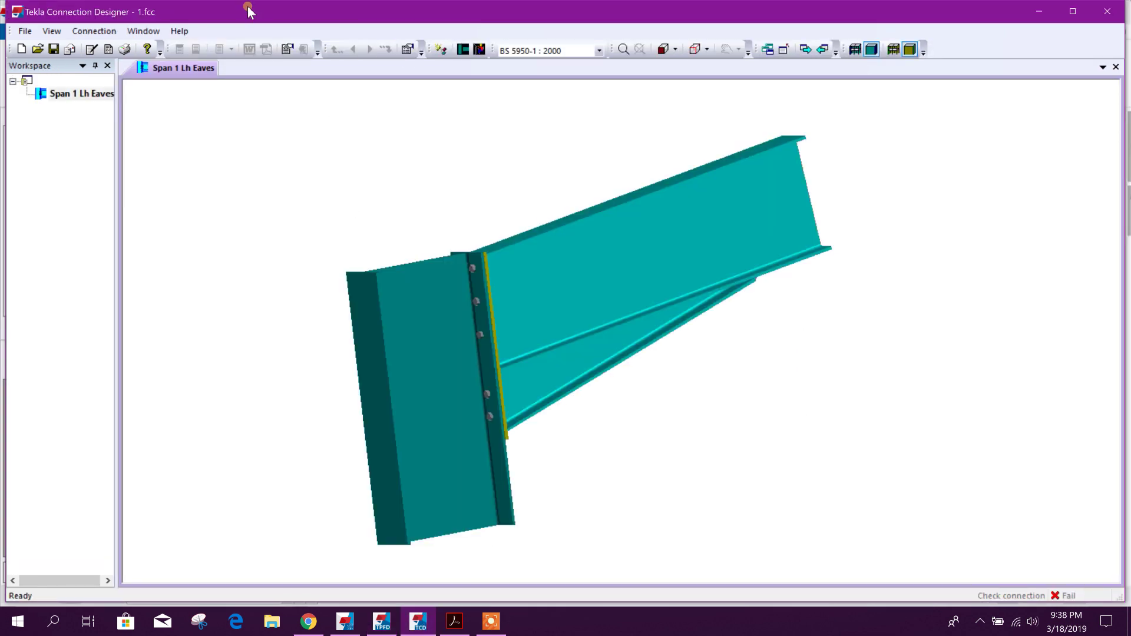